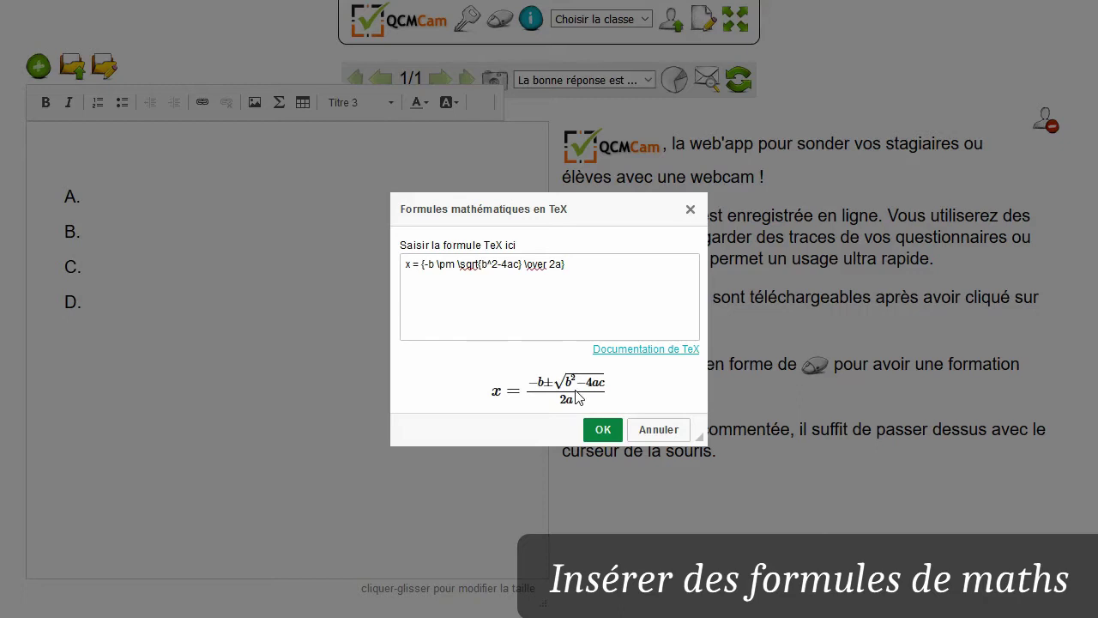
Step: Replace the sample TeX formula with 27+4 and insert it as the question's heading
triple_click(575, 265)
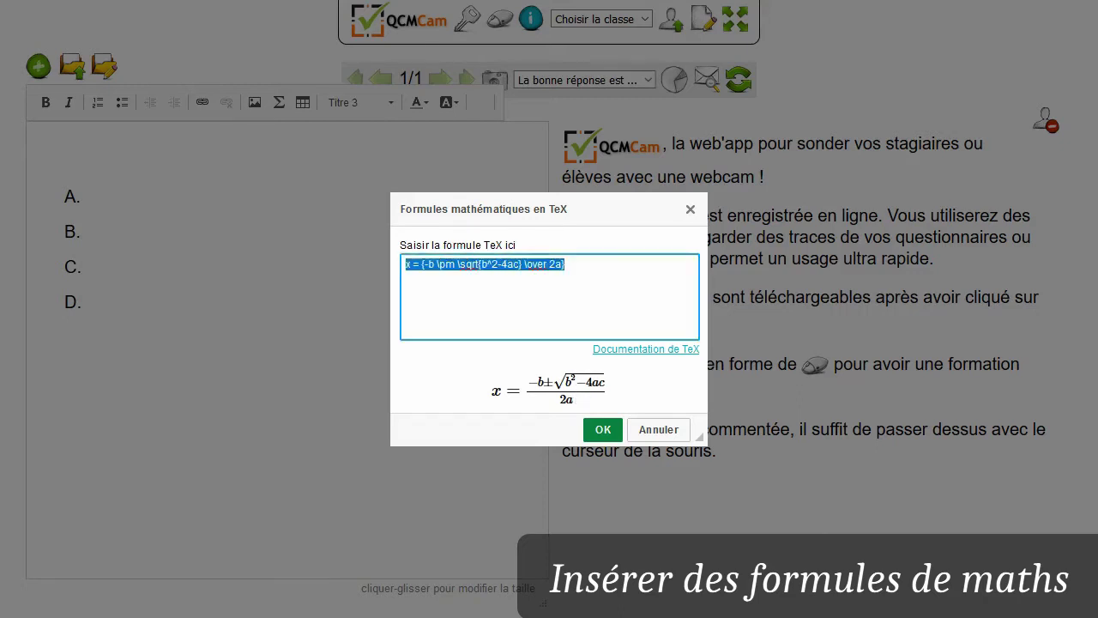
type("2")
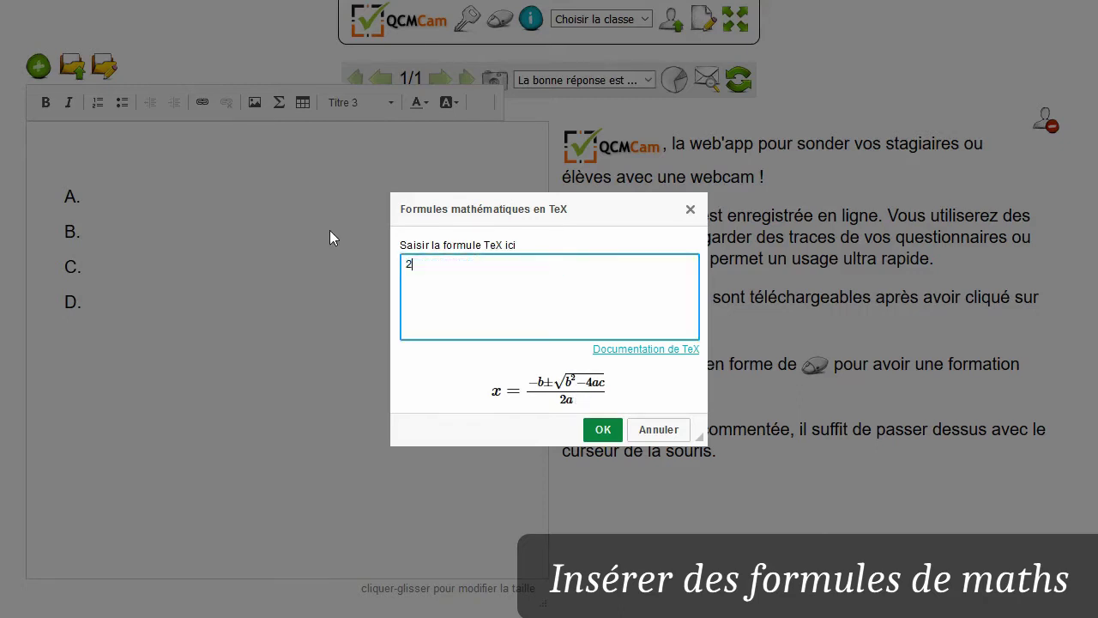
type("7+4")
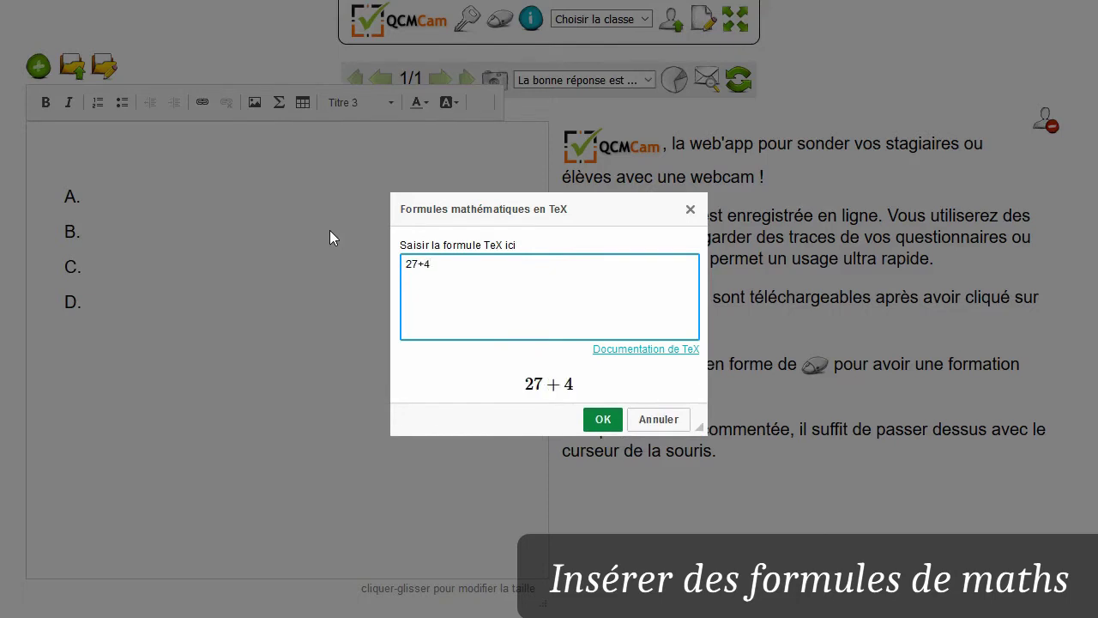
left_click(523, 387)
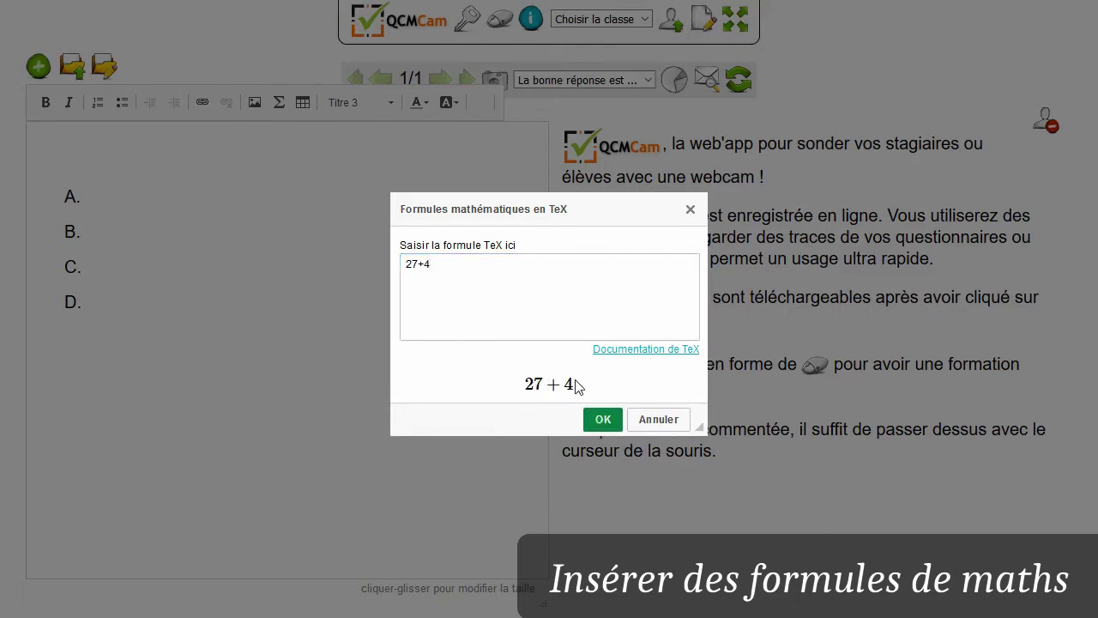
left_click(603, 418)
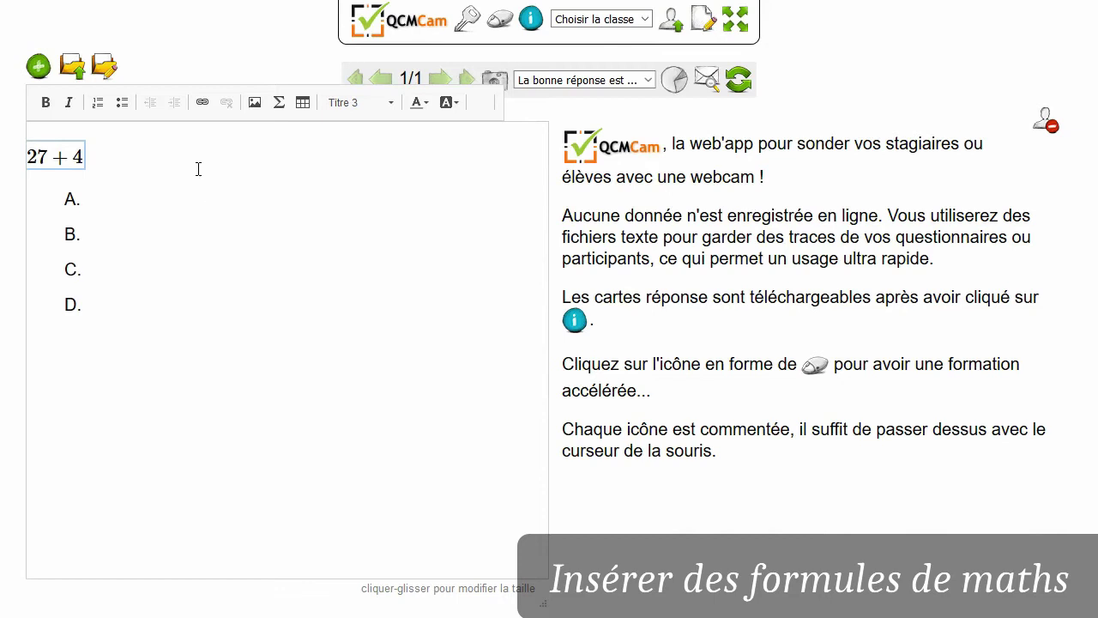
Step: Fill answers A to C with 274, 31 and 13, and remove the empty answer D
left_click(174, 207)
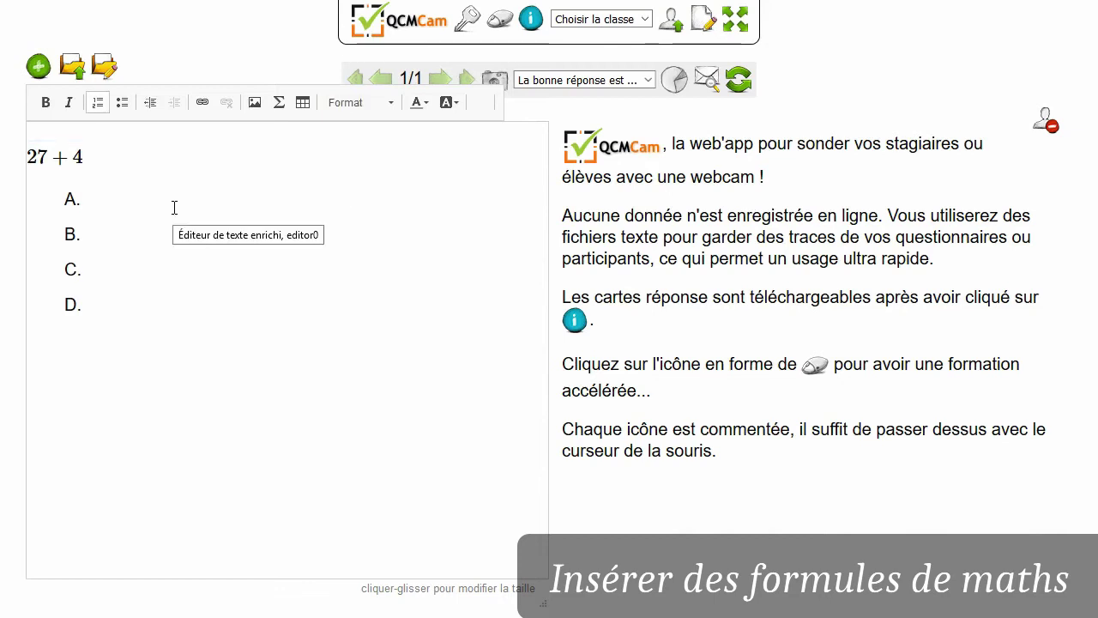
type("2")
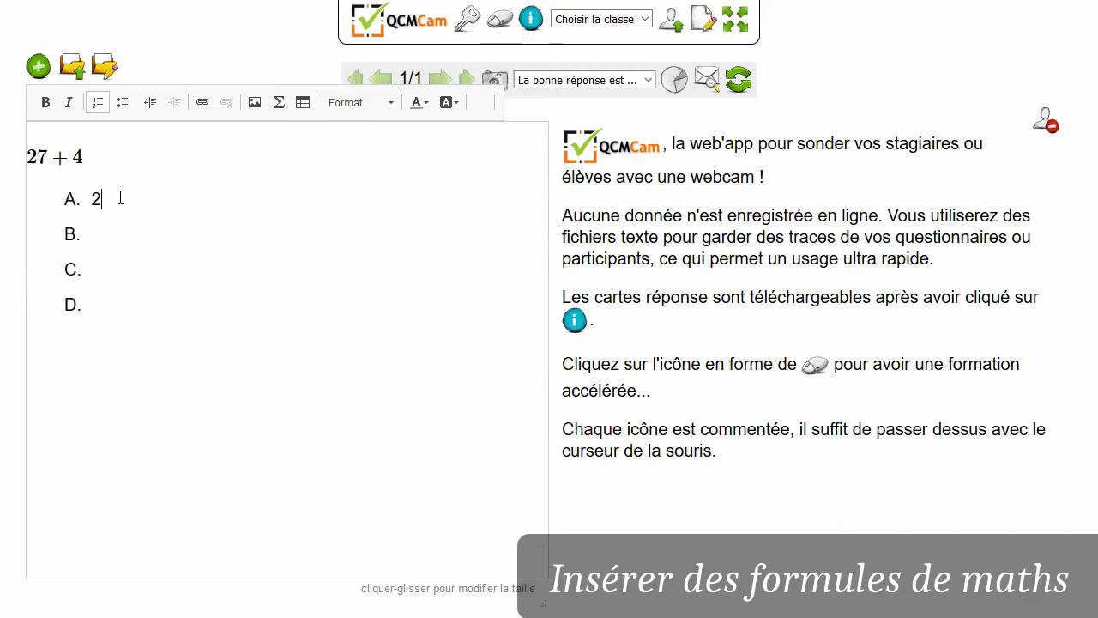
type("74")
key("Return")
type("31")
key("Return")
type("13")
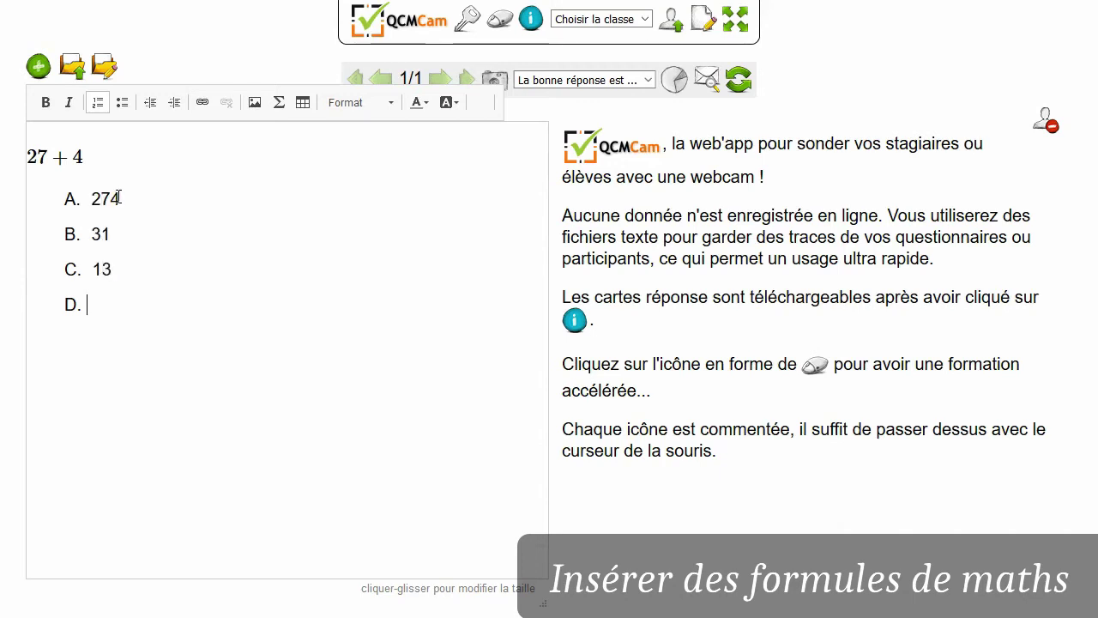
key("BackSpace")
Step: Add the word "Calculer" before the 27 + 4 formula in the question heading
left_click(118, 198)
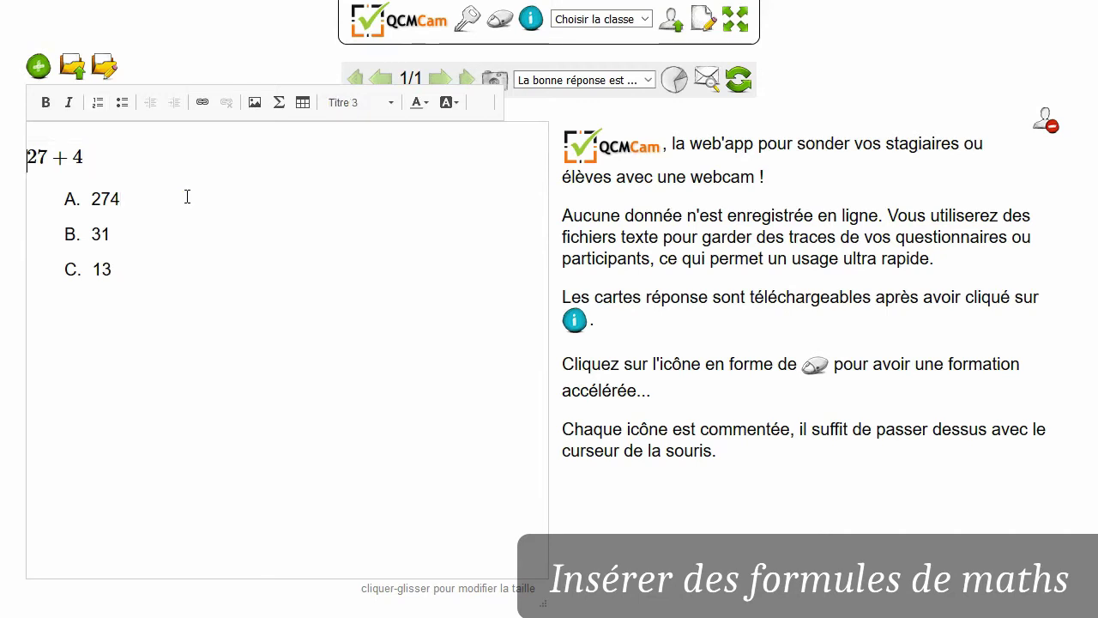
type("Calculer")
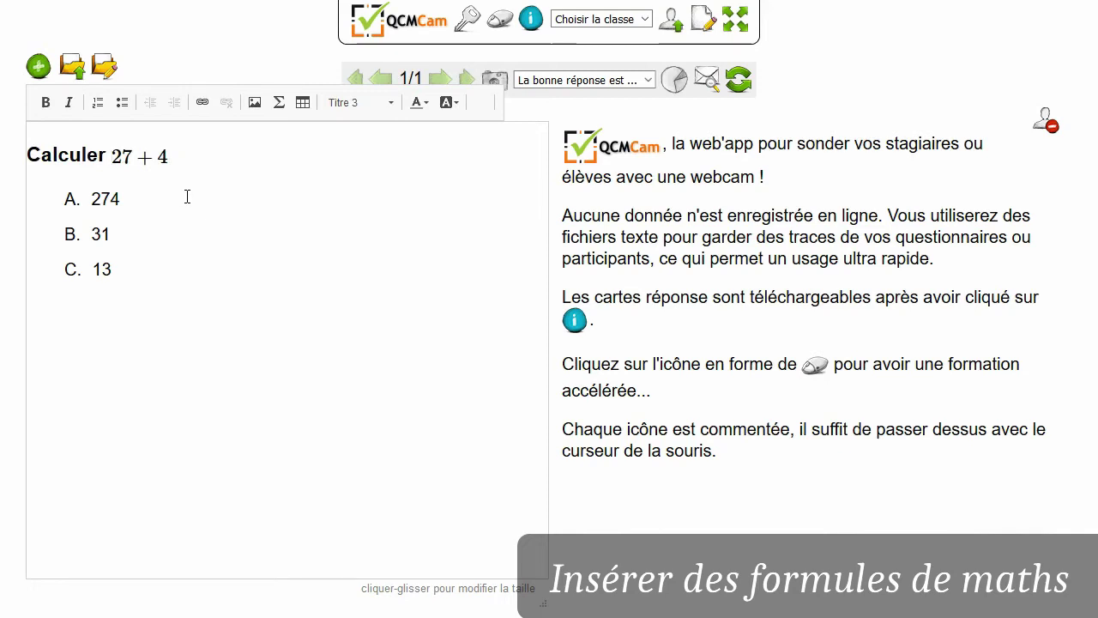
left_click(187, 196)
Step: Add a second question and replace its default heading with "Calculer"
left_click(38, 66)
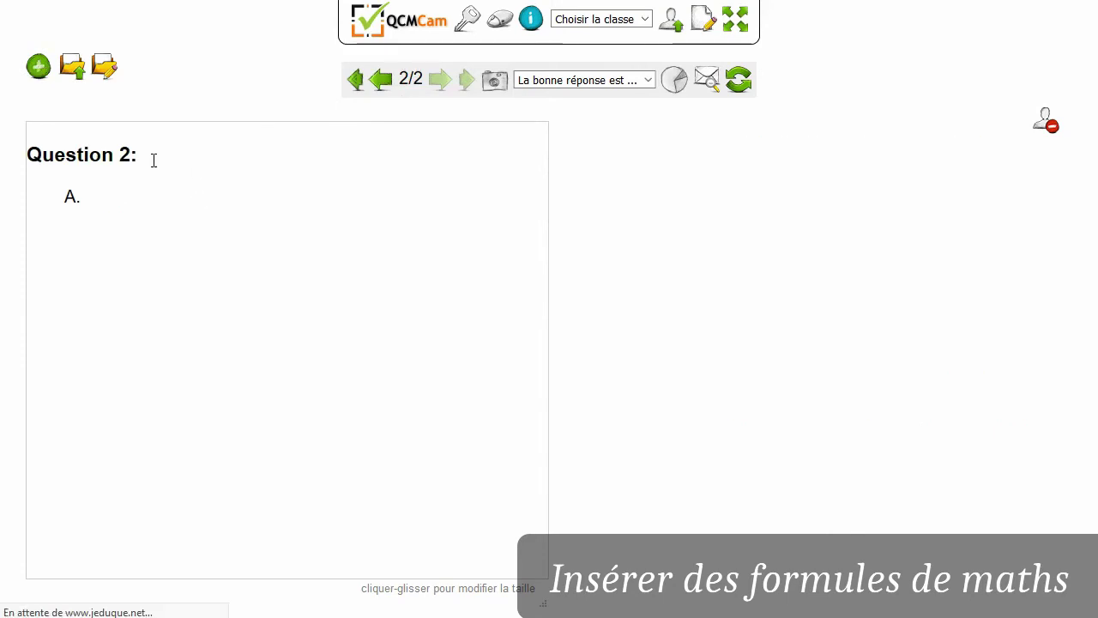
triple_click(154, 160)
type("Calc")
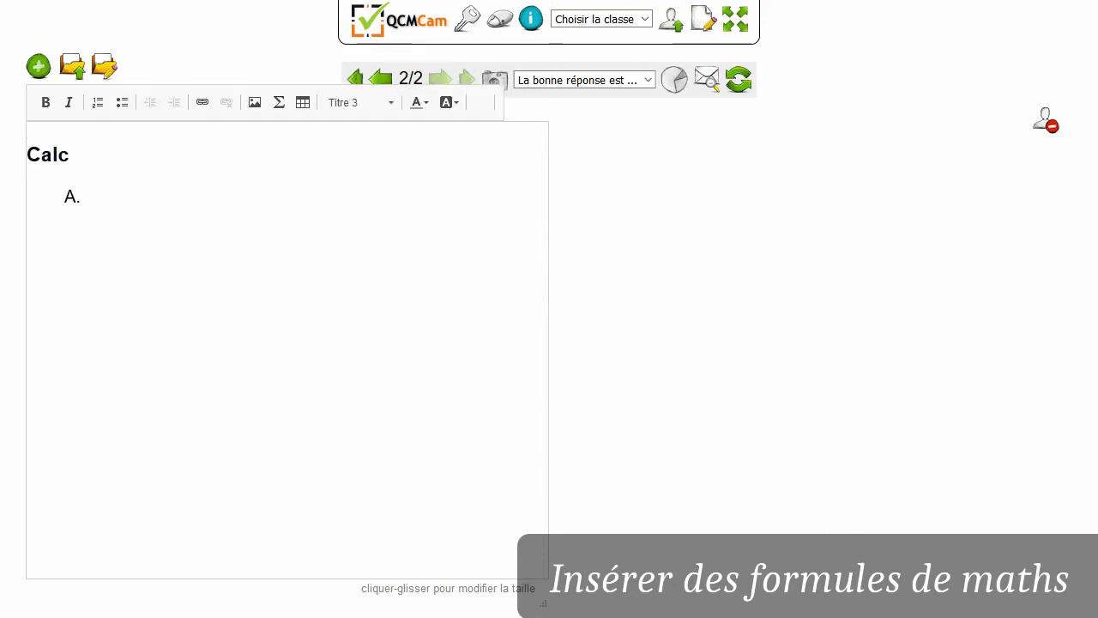
type("uler")
Step: Start a math formula after "Calculer" and replace the sample TeX code with 7\times8
left_click(280, 102)
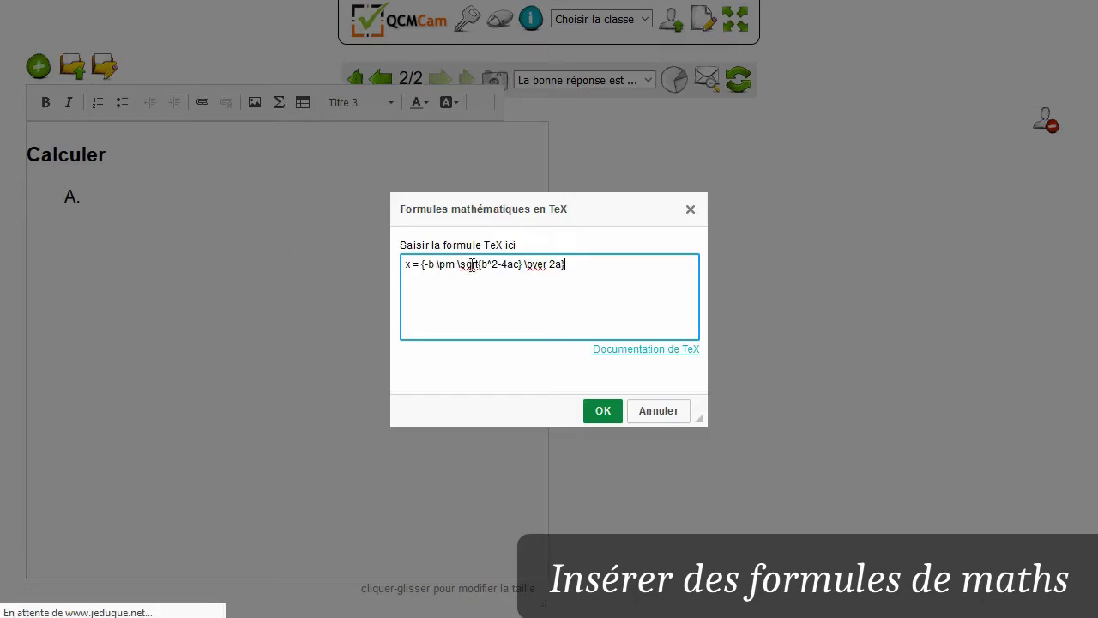
left_click_drag(573, 266, 393, 252)
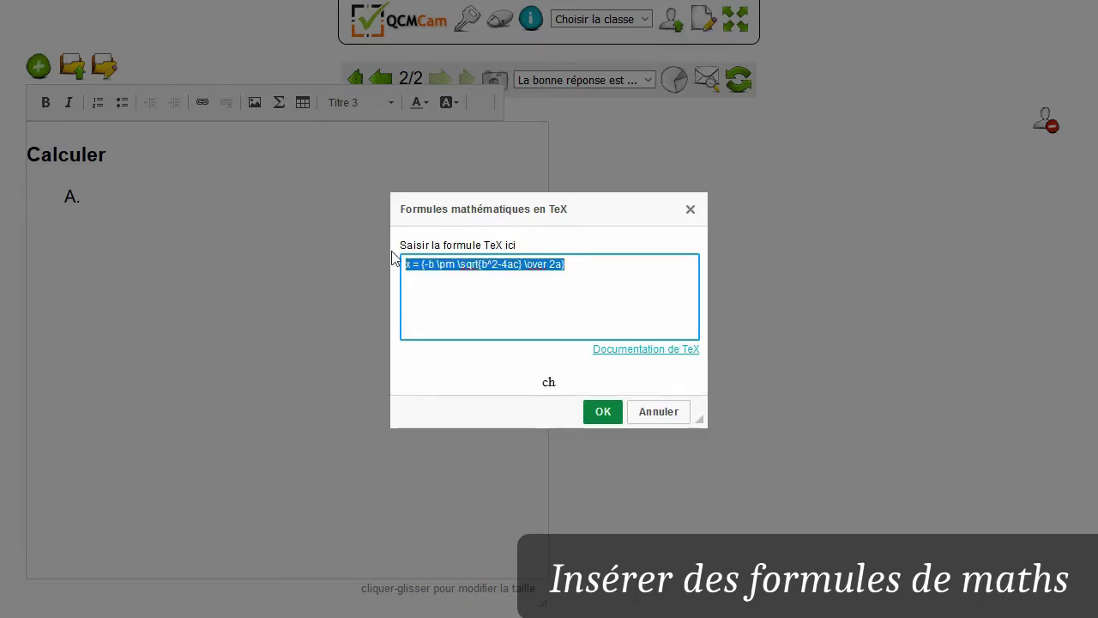
type("7")
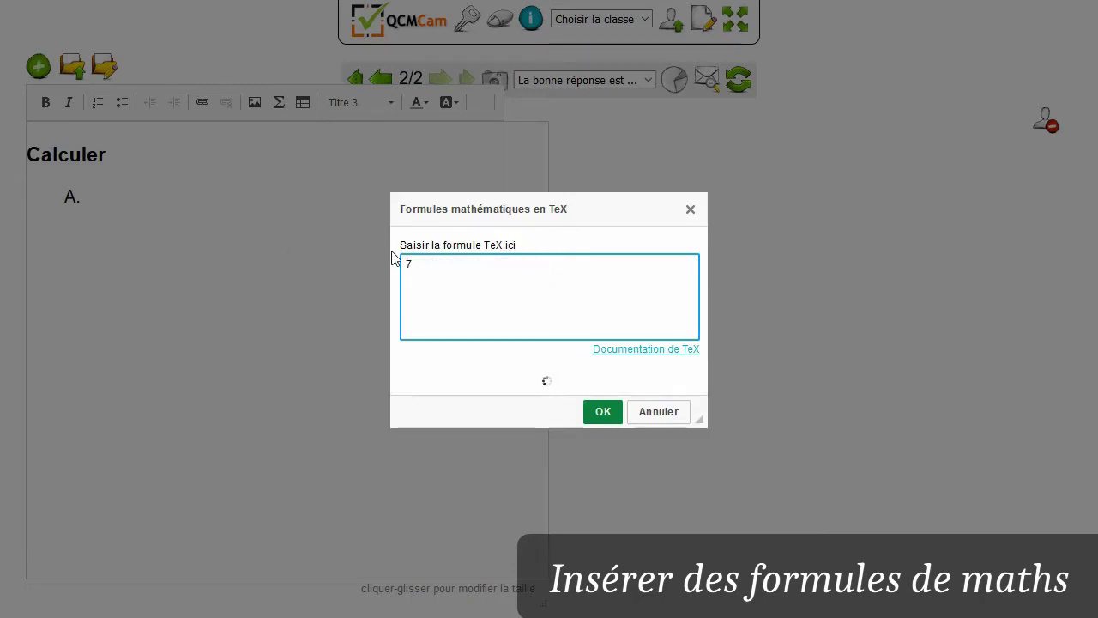
type("\\")
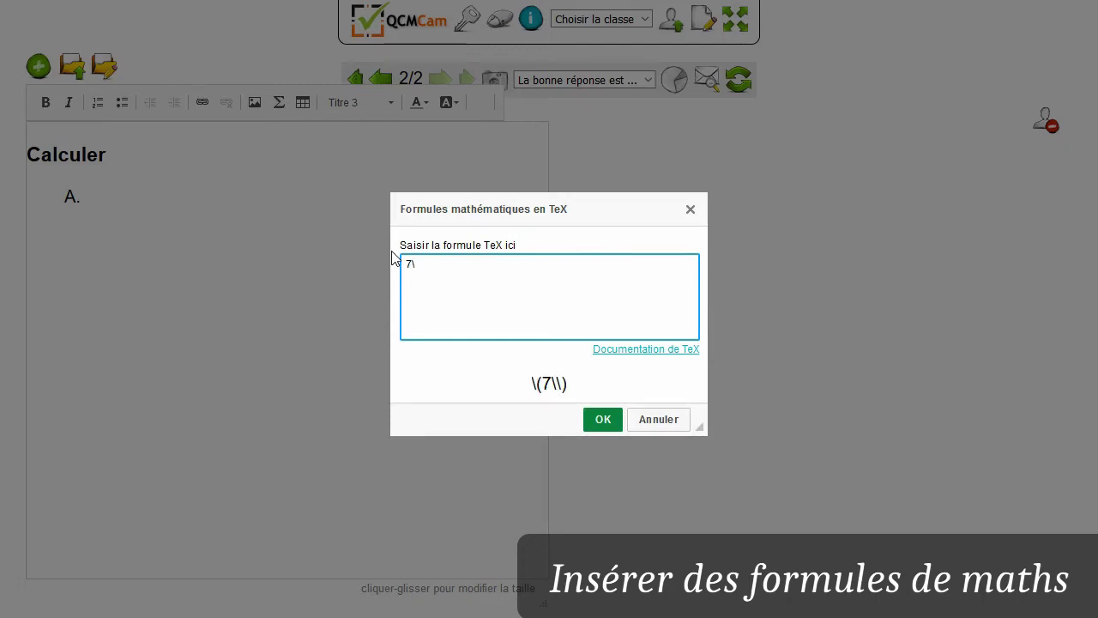
type("times")
type("8")
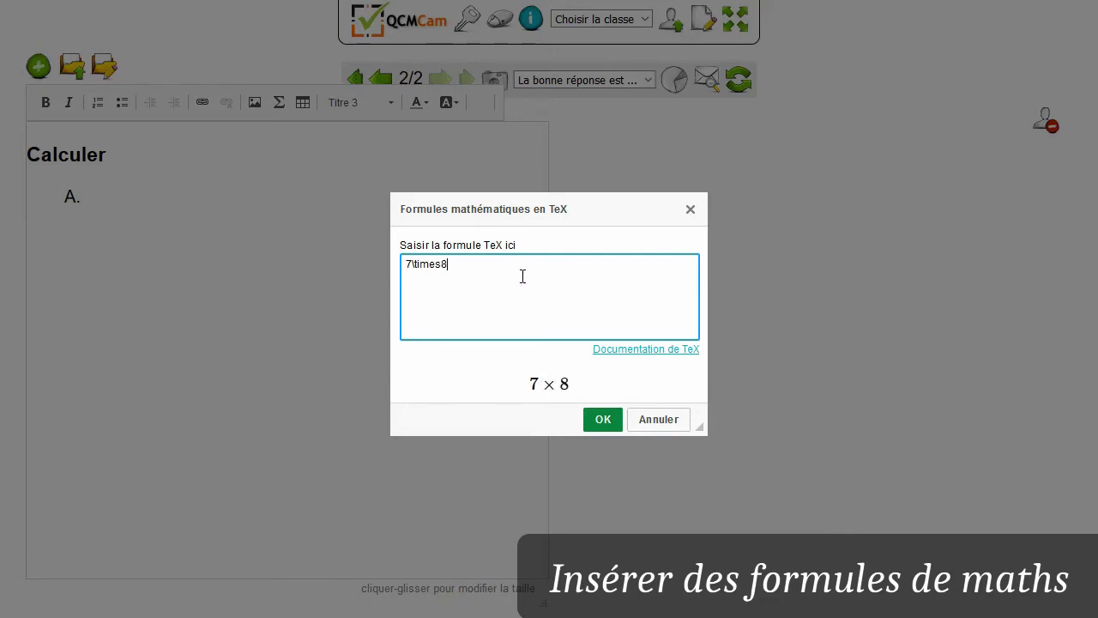
type(" \\div")
key("BackSpace")
key("BackSpace")
key("BackSpace")
key("BackSpace")
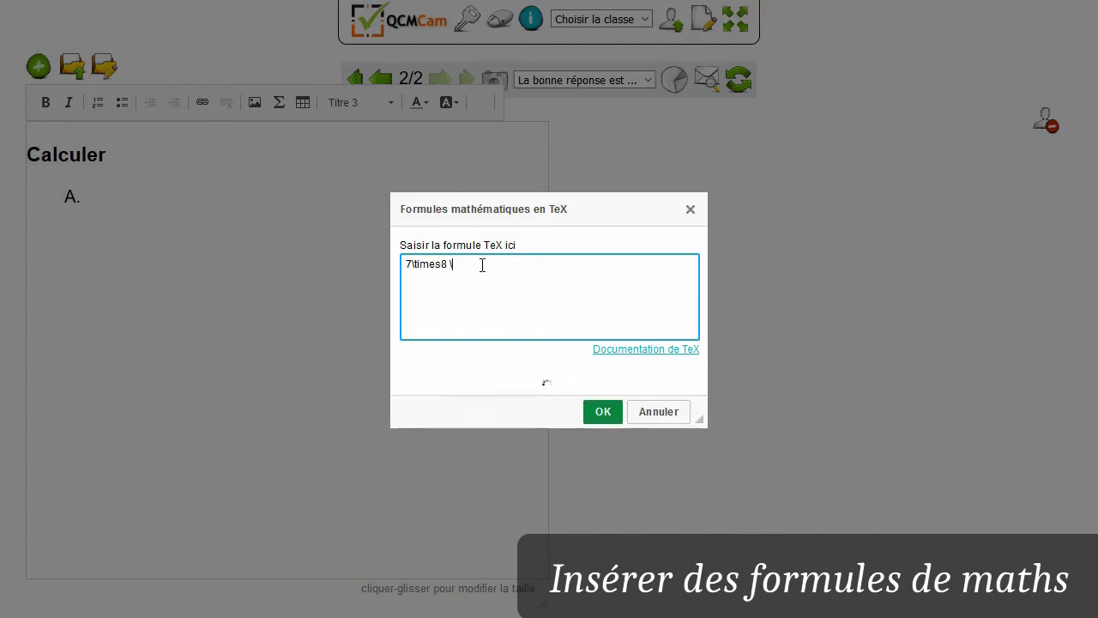
Step: Insert the multiplication formula in the second question's heading and list 15, 54, 56 and 6 as its answers
left_click(602, 418)
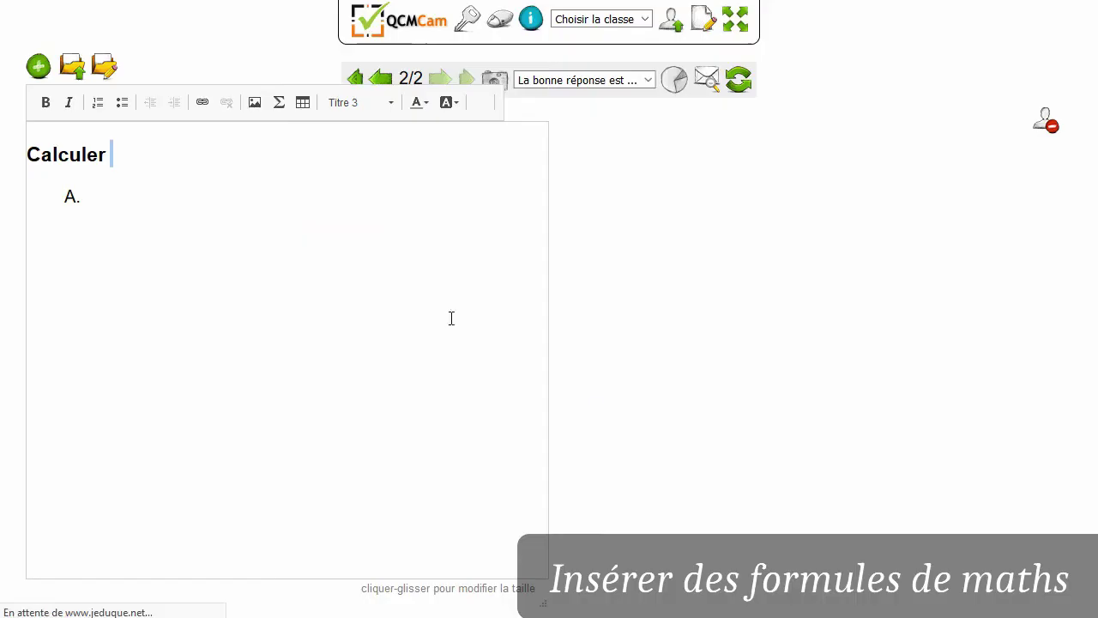
left_click(126, 200)
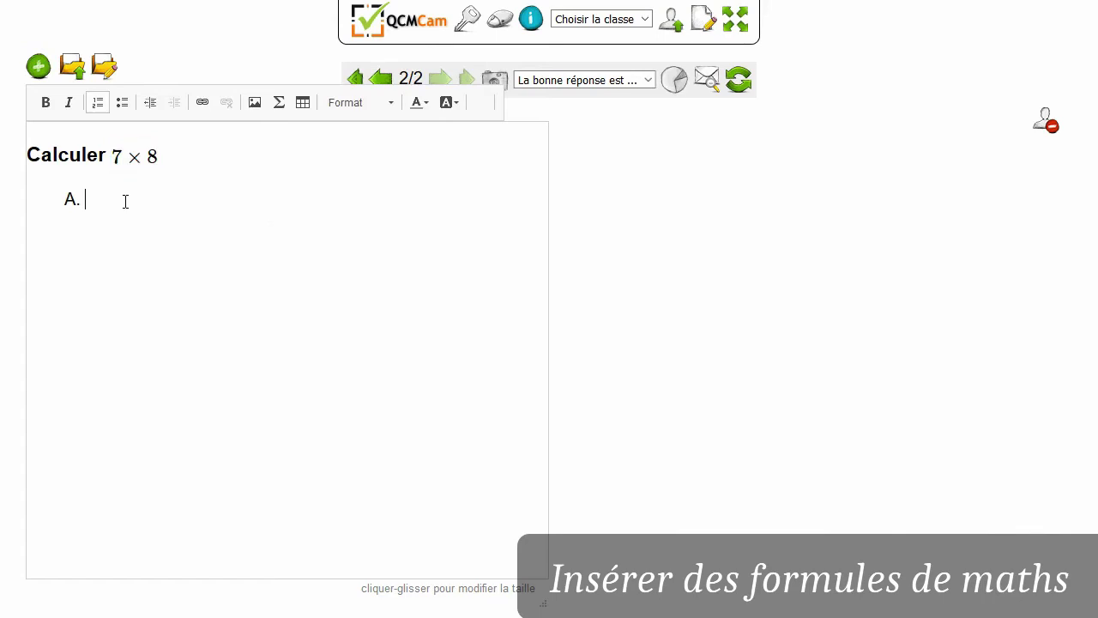
type("15")
key("Return")
type("54")
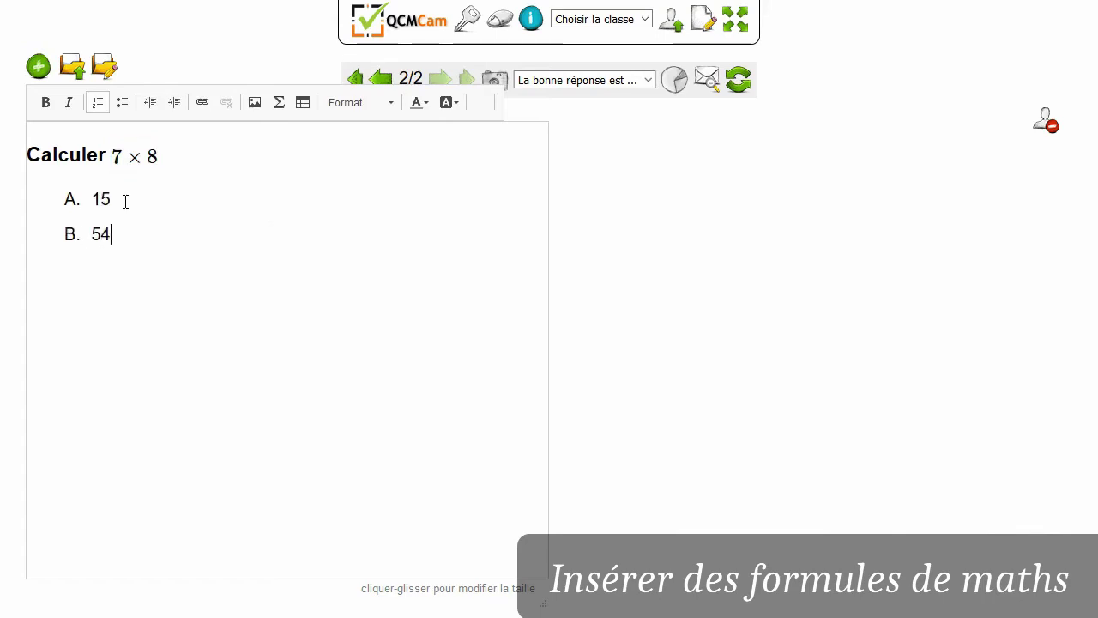
key("Return")
type("56")
key("Return")
type("6")
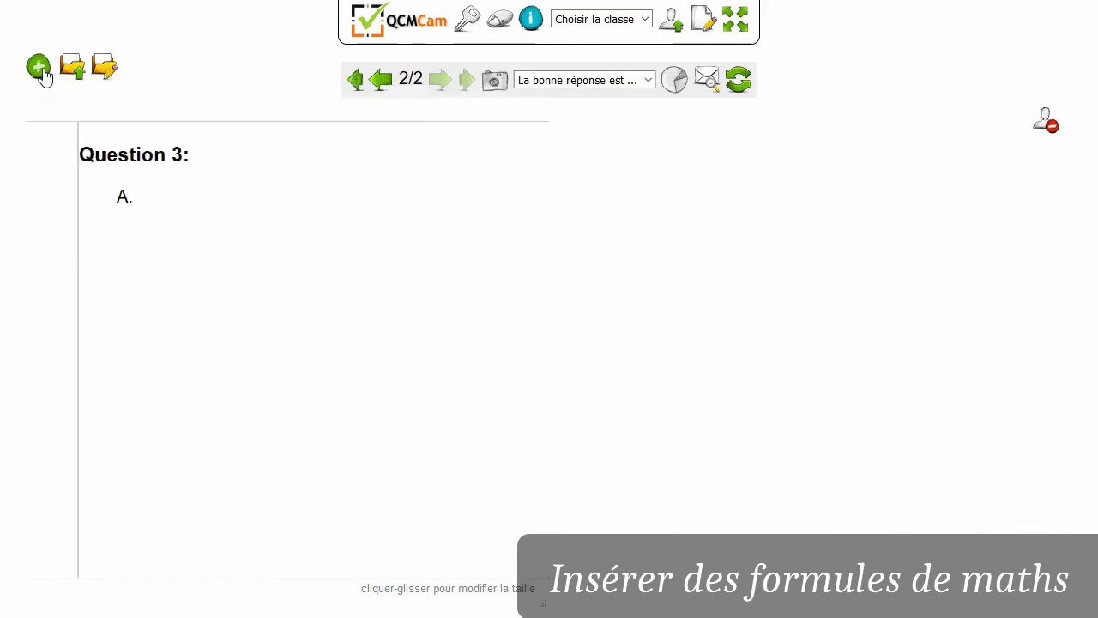
Step: Replace the third question's heading with "Calculer" and begin its TeX formula with \dfrac in place of the sample code
left_click_drag(147, 151, 26, 155)
type("Calculer")
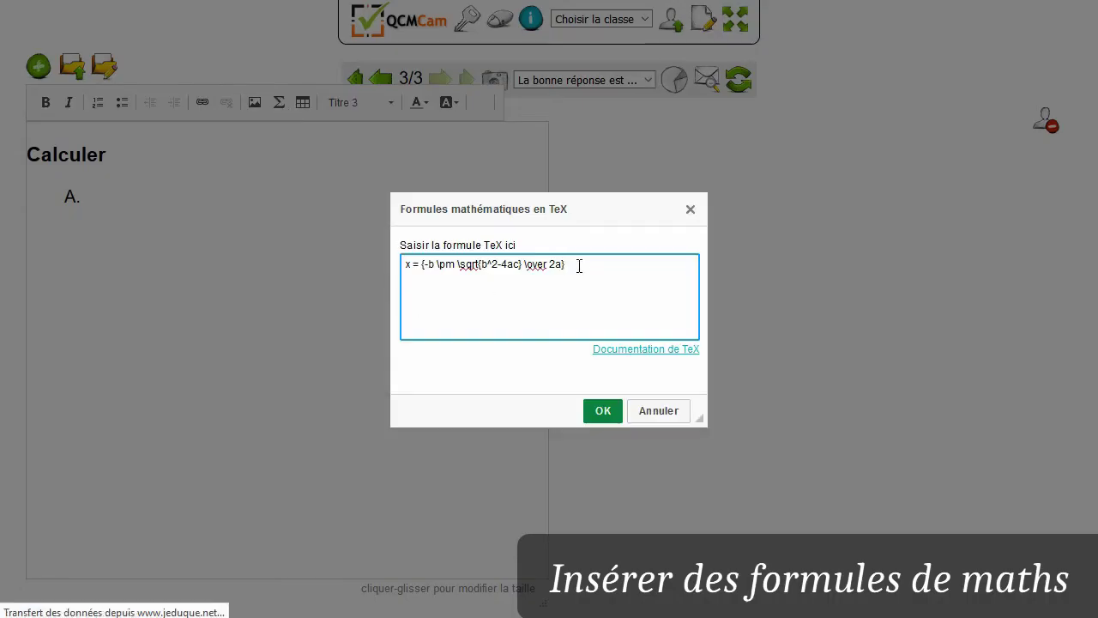
triple_click(579, 266)
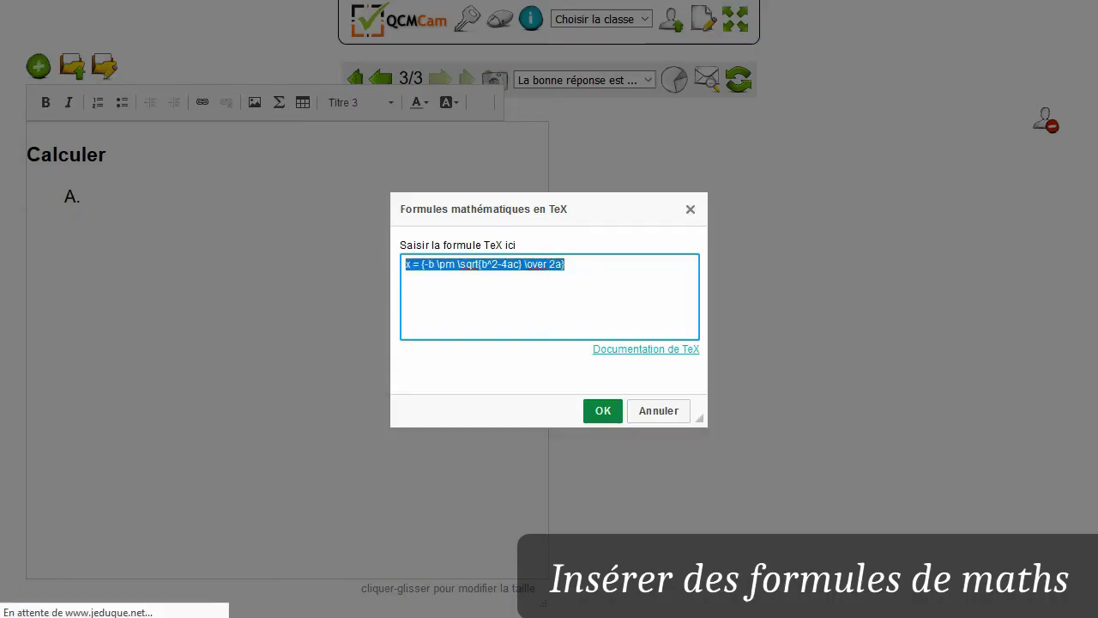
type("\\dfrac")
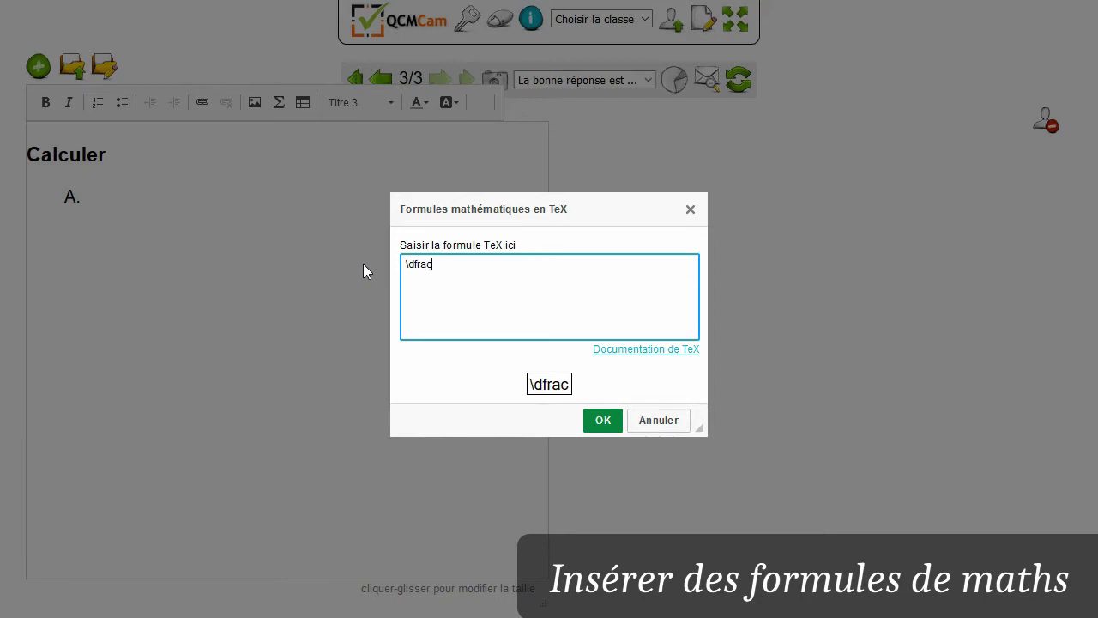
type("12")
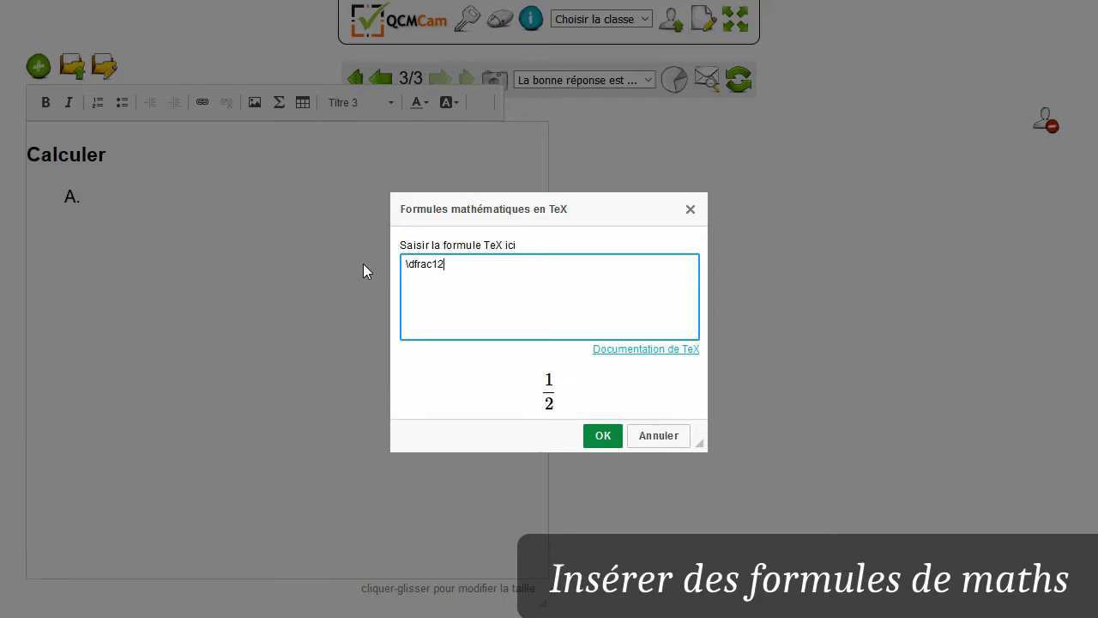
key("BackSpace")
key("BackSpace")
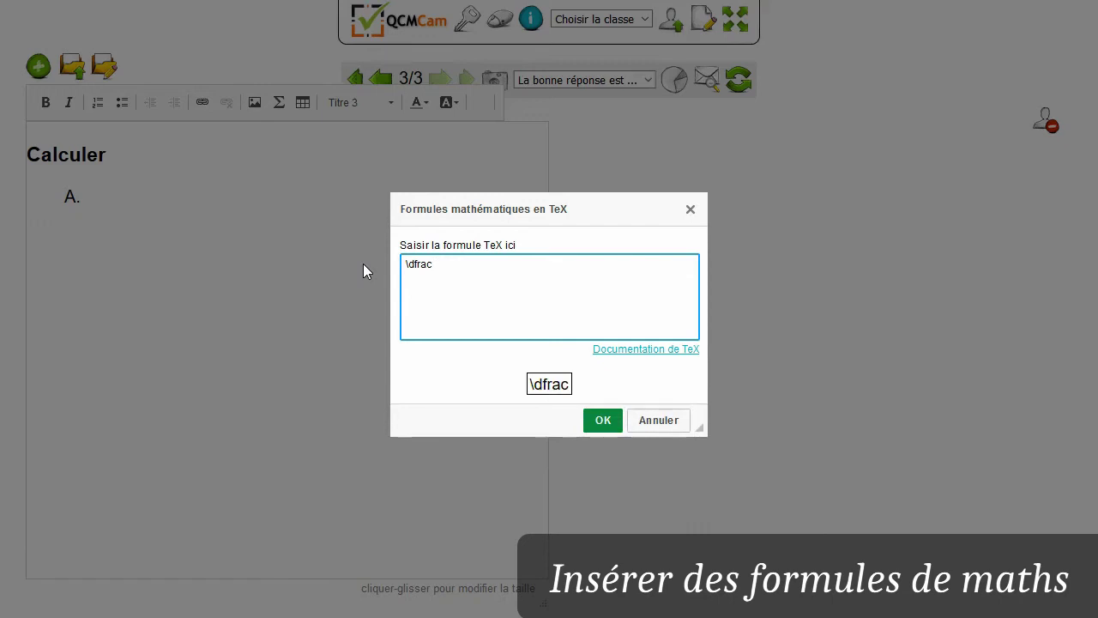
Step: Complete the fraction sum as \dfrac{1}{2}+\dfrac14 and insert it in the third question's heading
type("{1}")
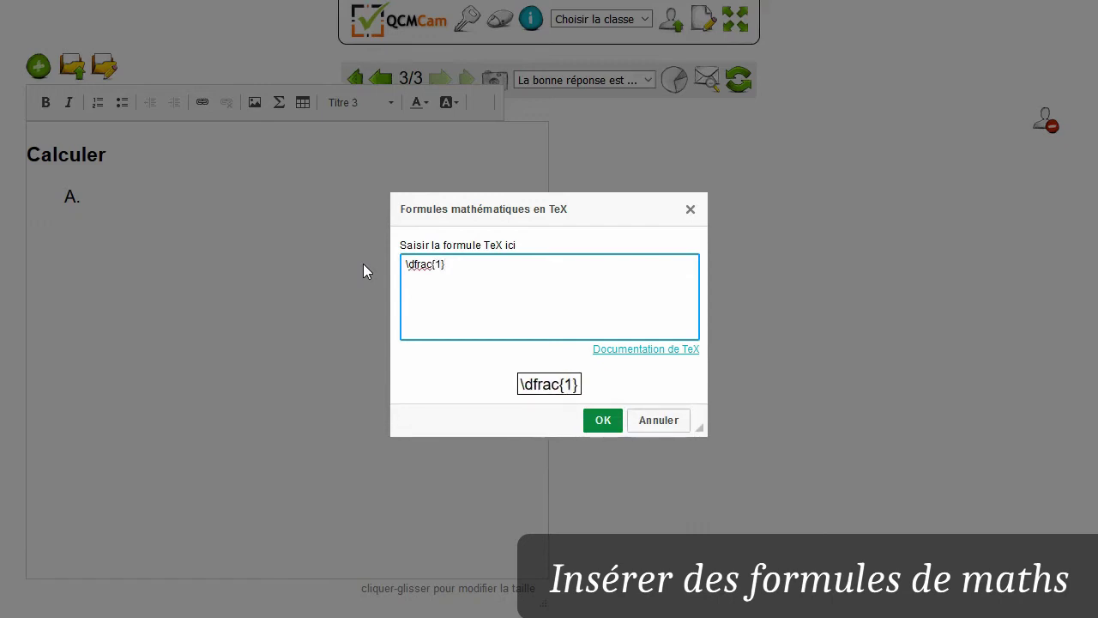
type("{2")
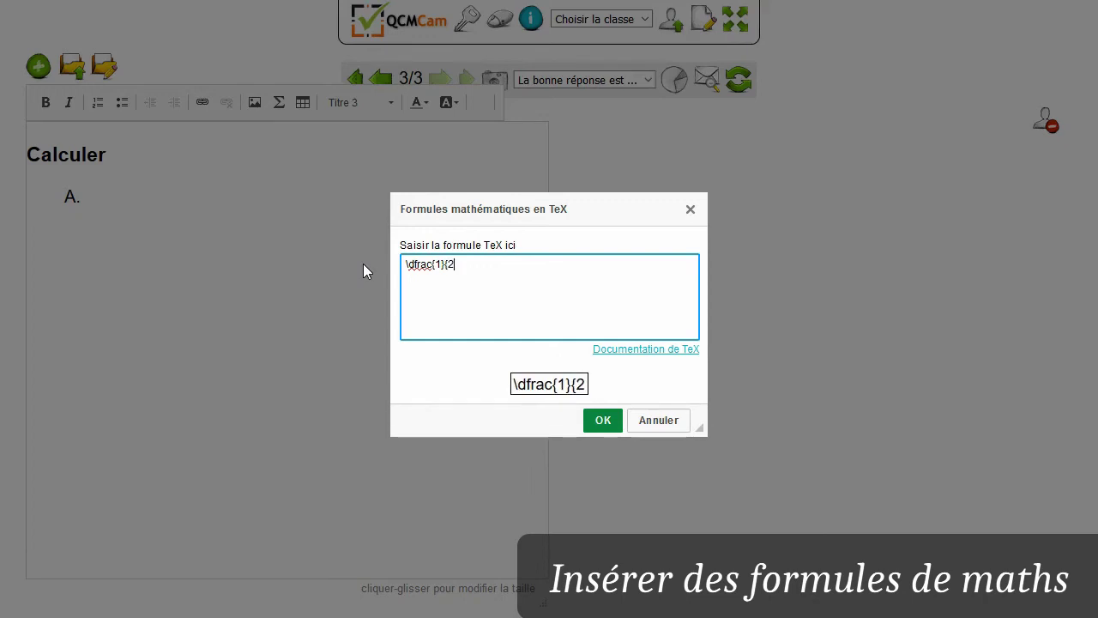
type("}")
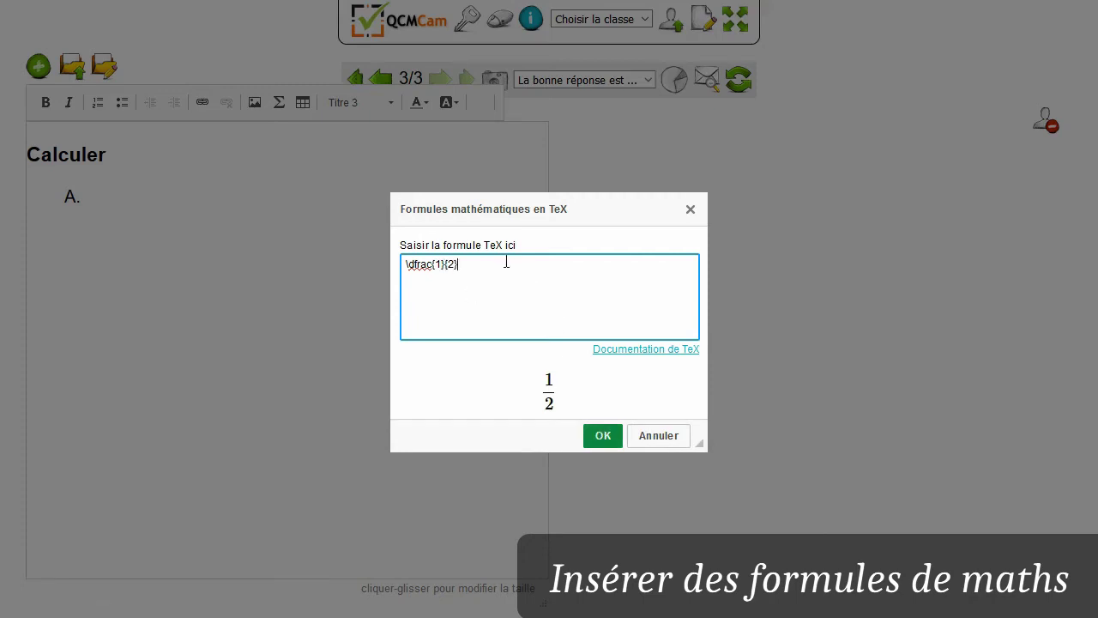
type("+\\dfrac")
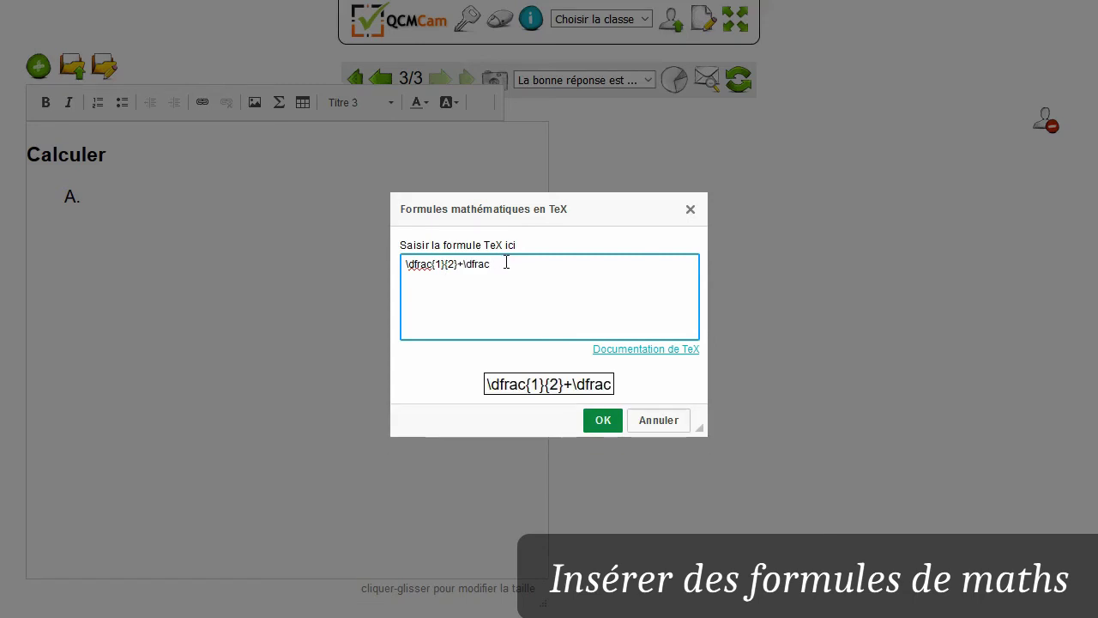
type("14")
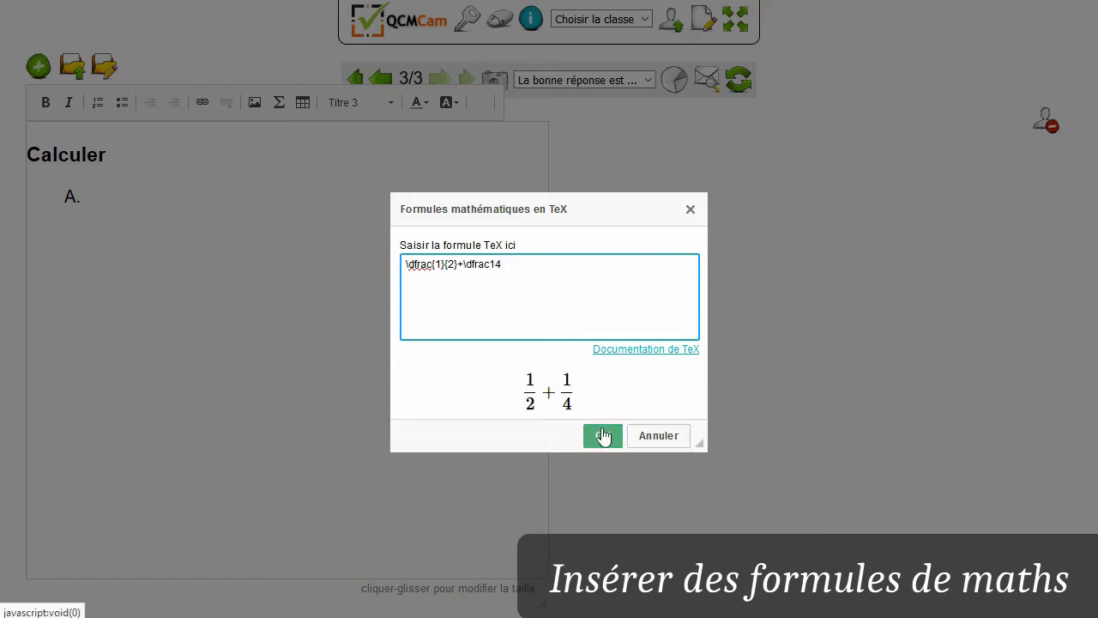
left_click(603, 436)
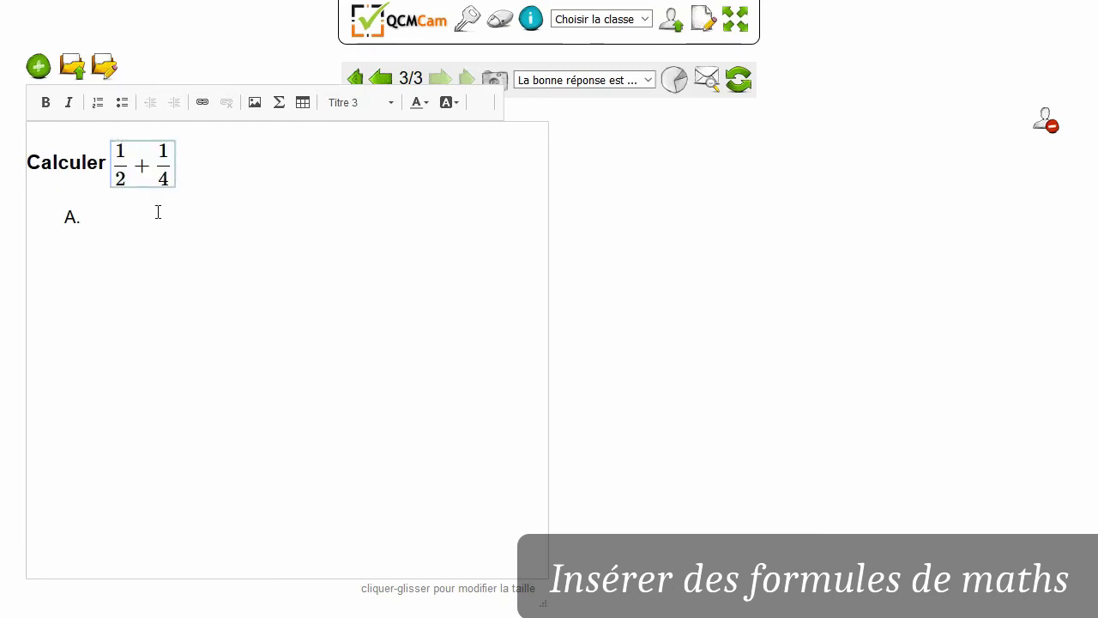
Step: Insert the fraction 2/6 as answer A of the third question, using the TeX code \dfrac26
left_click(178, 235)
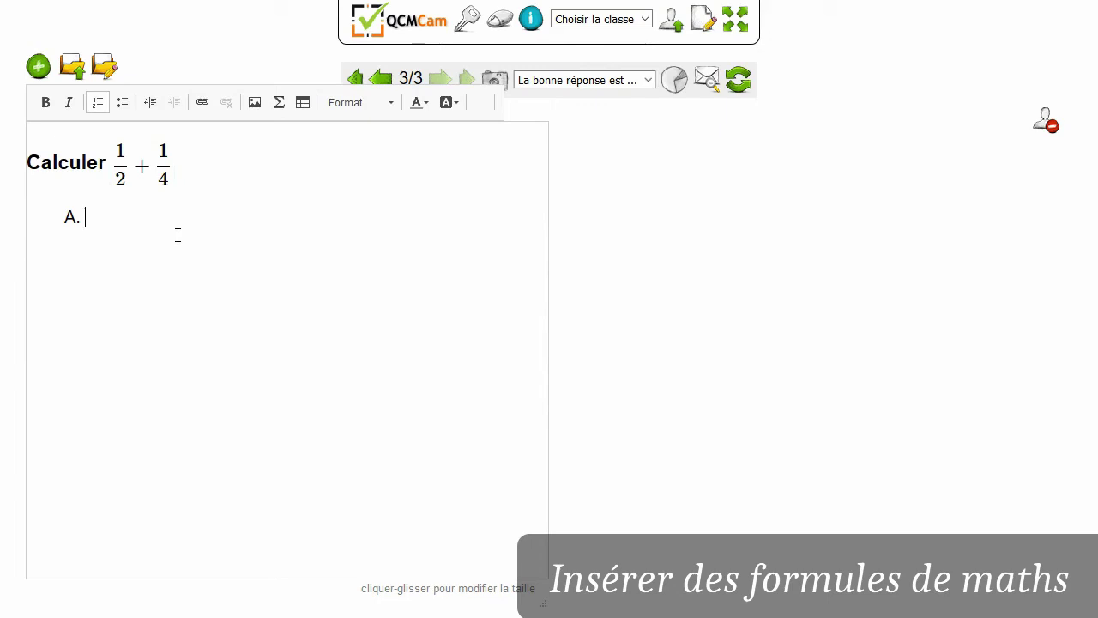
left_click(276, 108)
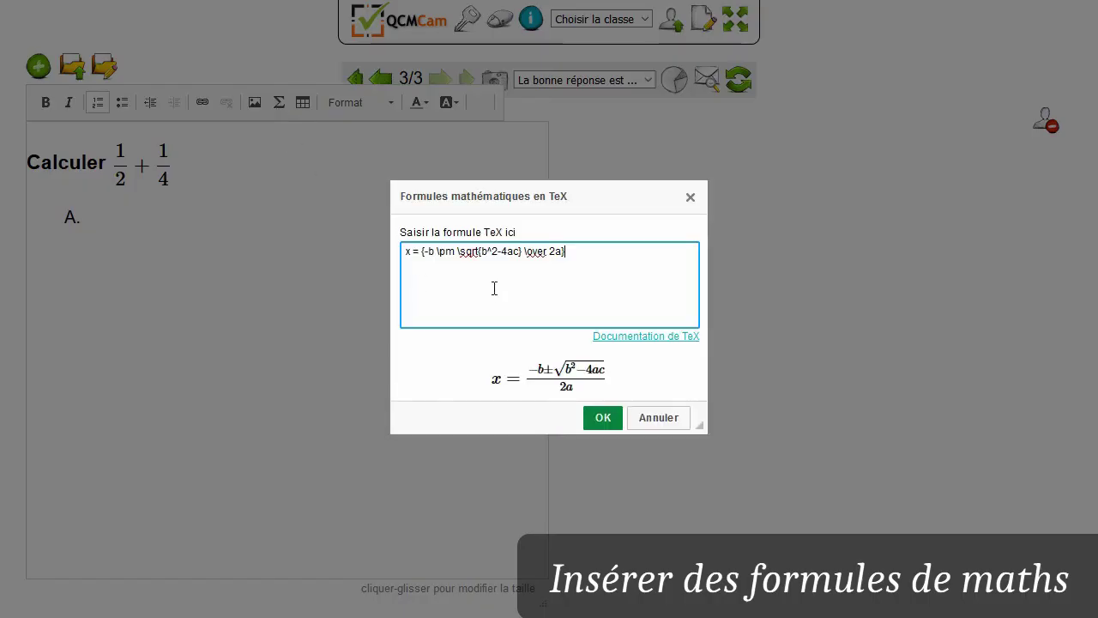
left_click_drag(589, 256, 405, 250)
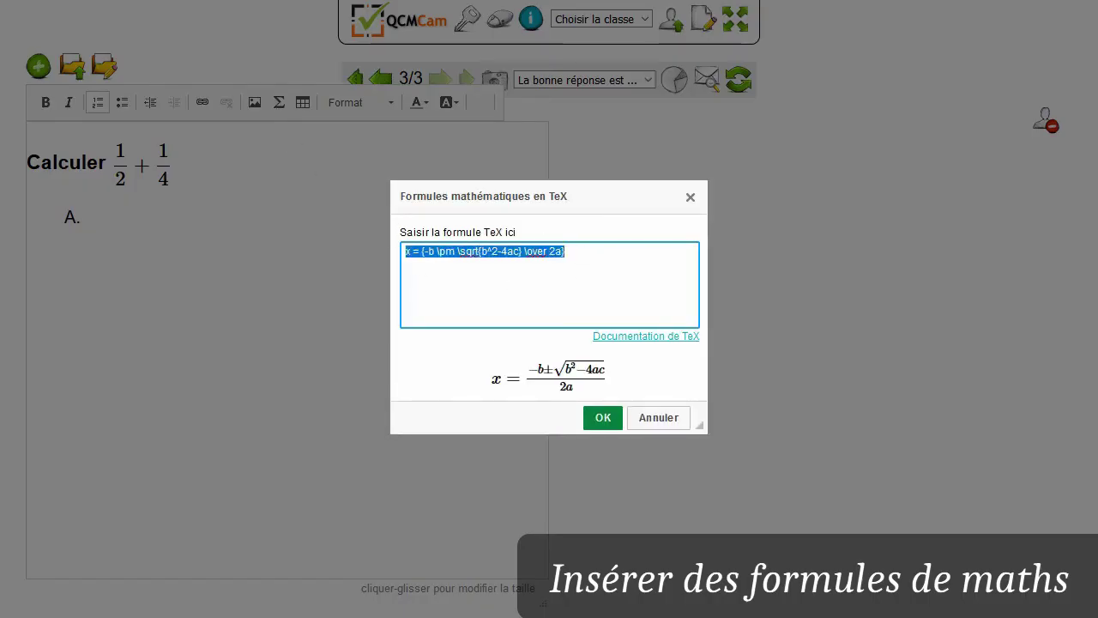
type("\\df")
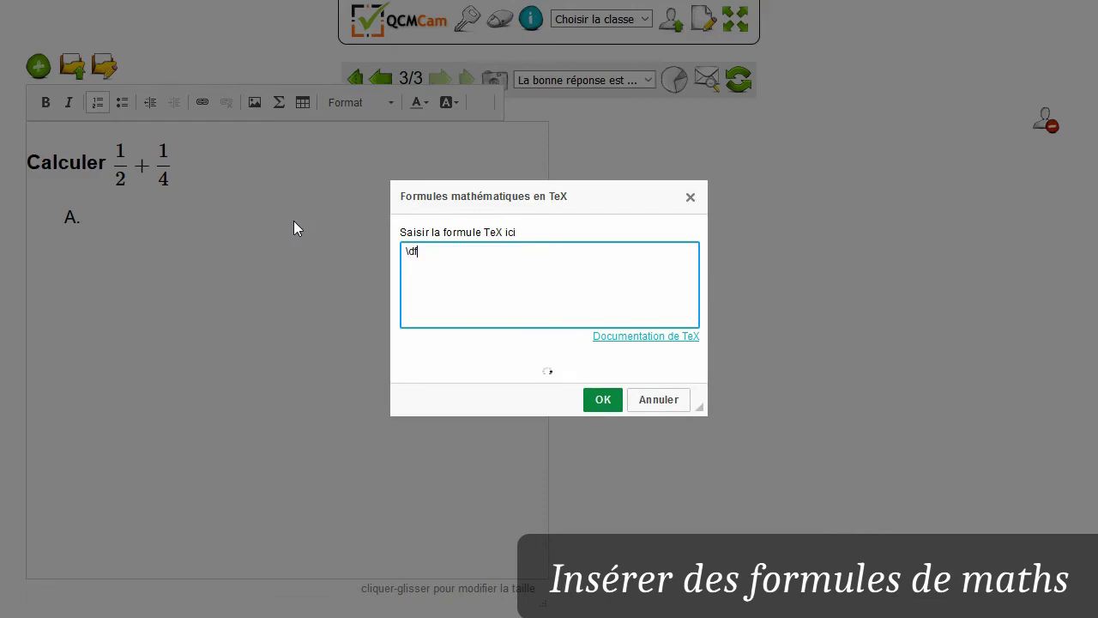
type("rac")
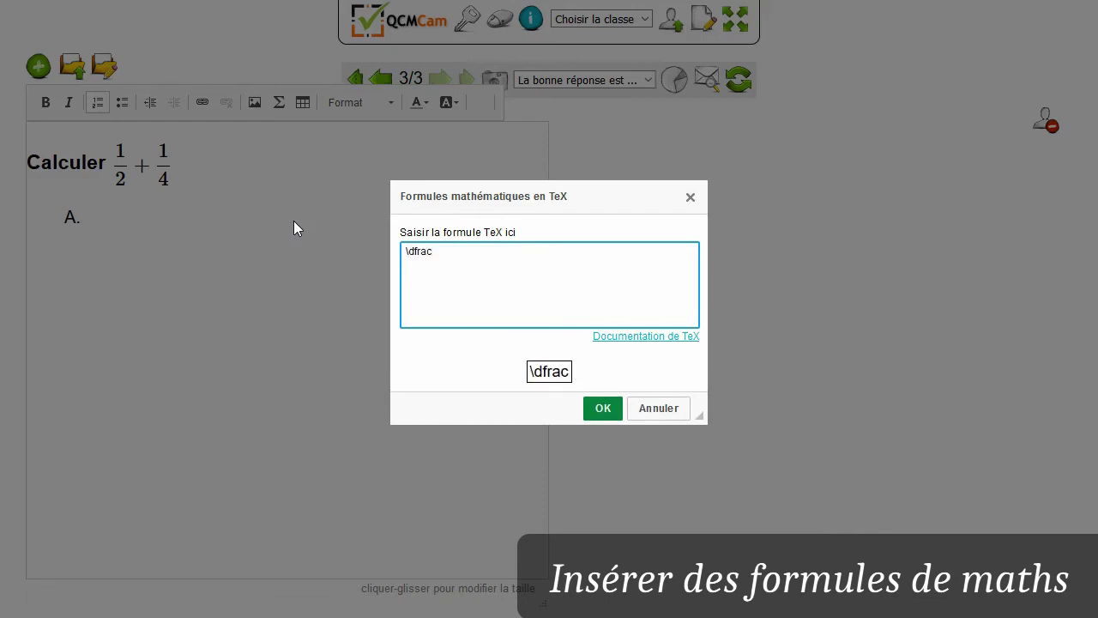
type("2")
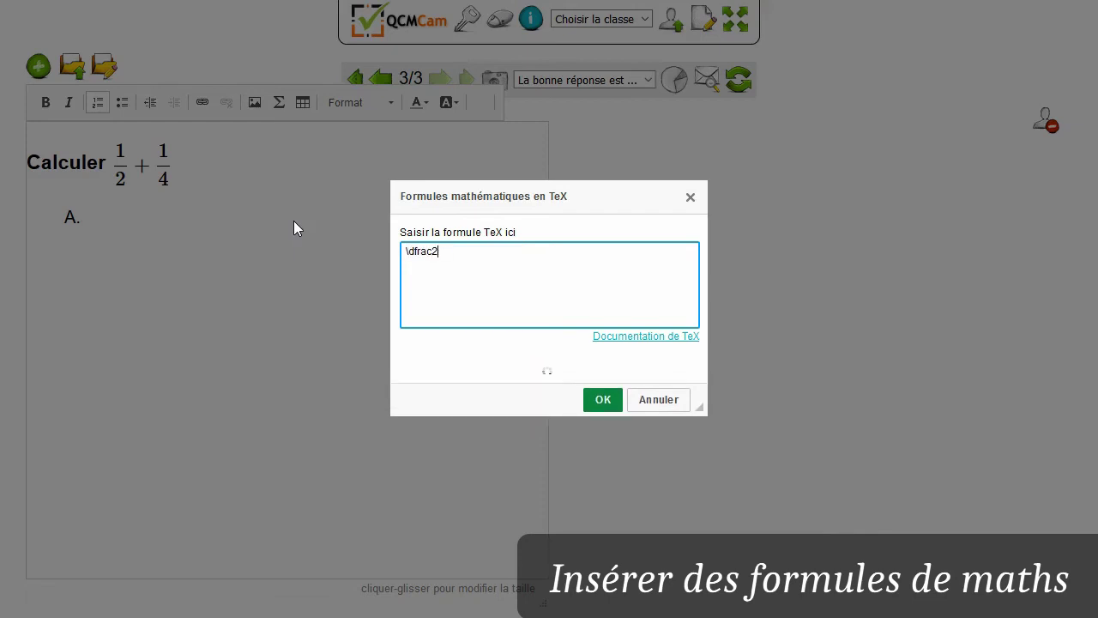
type("6")
left_click(599, 426)
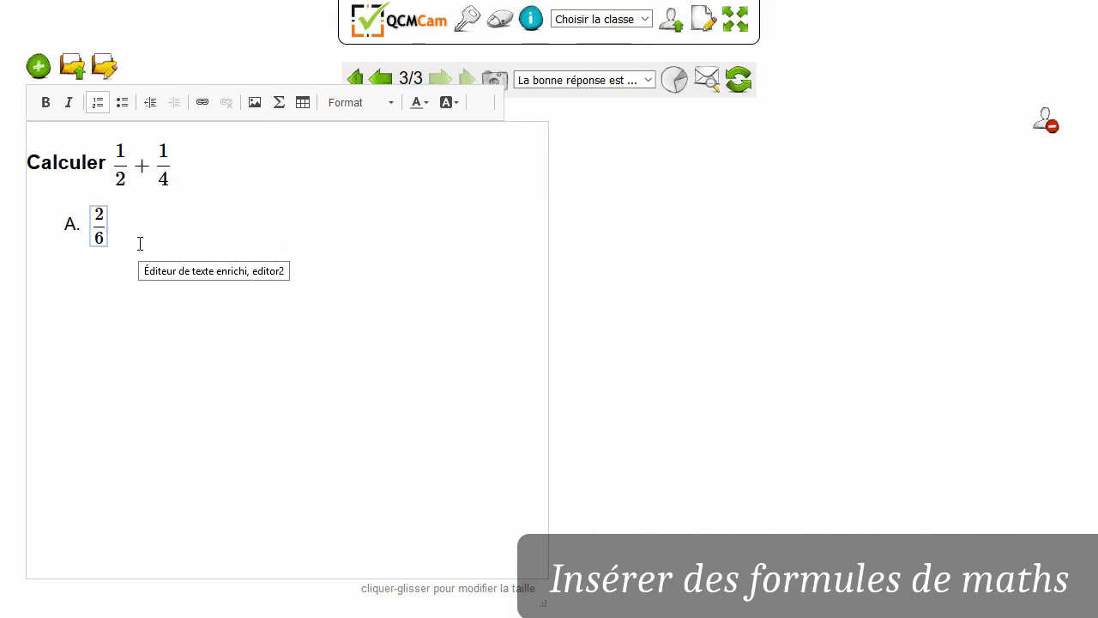
Step: Add answer B below the first answer with the fraction 2/4 as a TeX formula
key("Up")
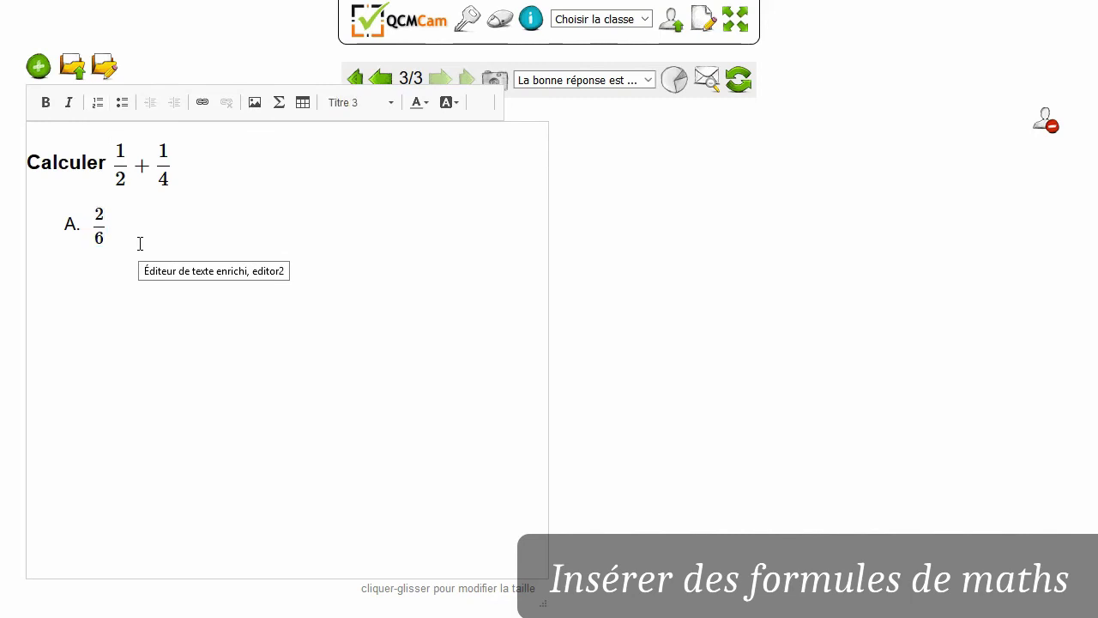
key("Down")
key("Right")
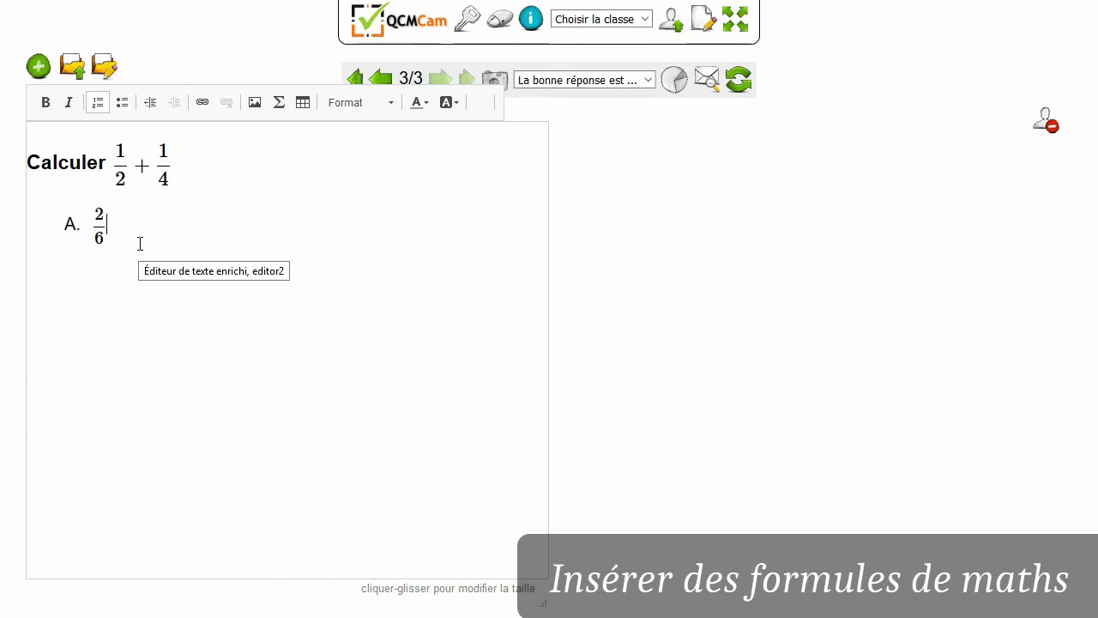
key("Return")
left_click(279, 103)
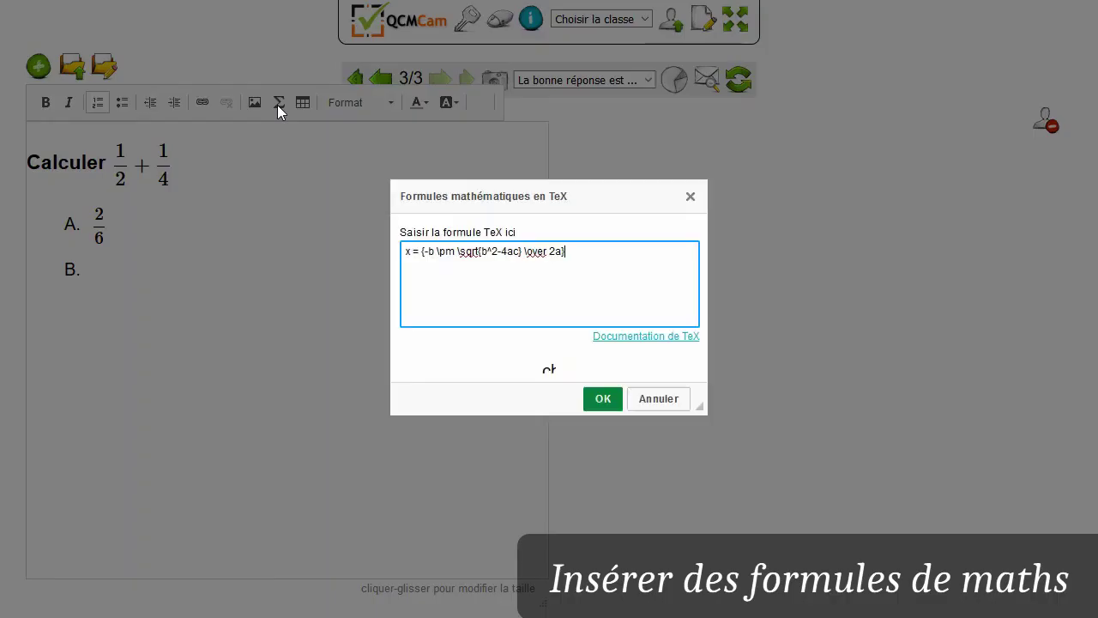
key("ctrl+a")
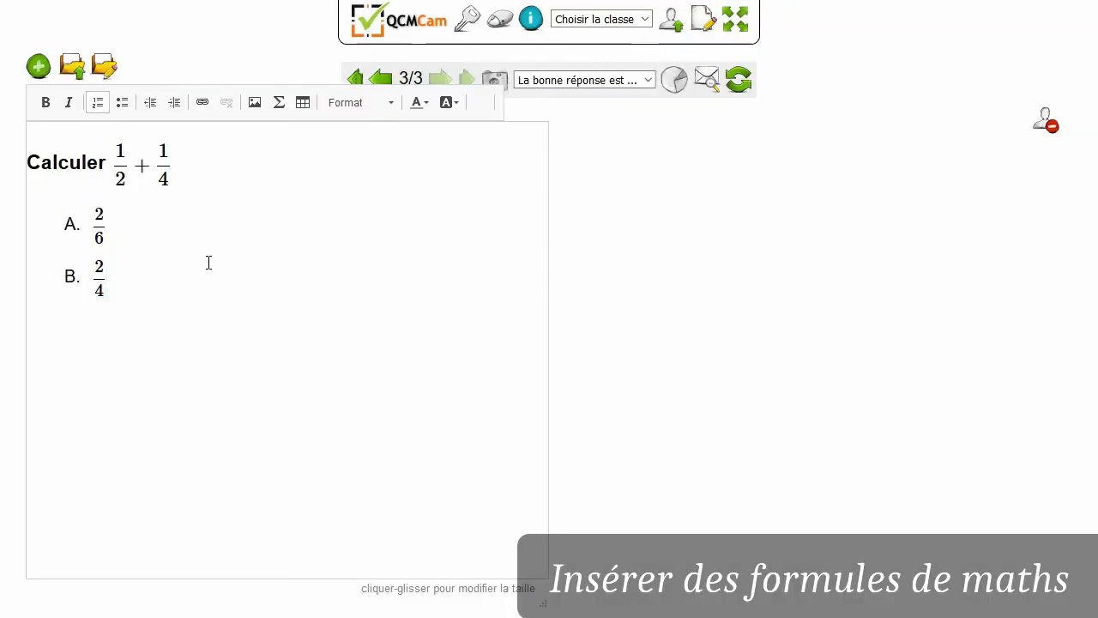
key("Return")
Step: Add a fourth question headed "Quel est l'arrondi au 10e de" and start a TeX formula after it, clearing the sample code
left_click(39, 66)
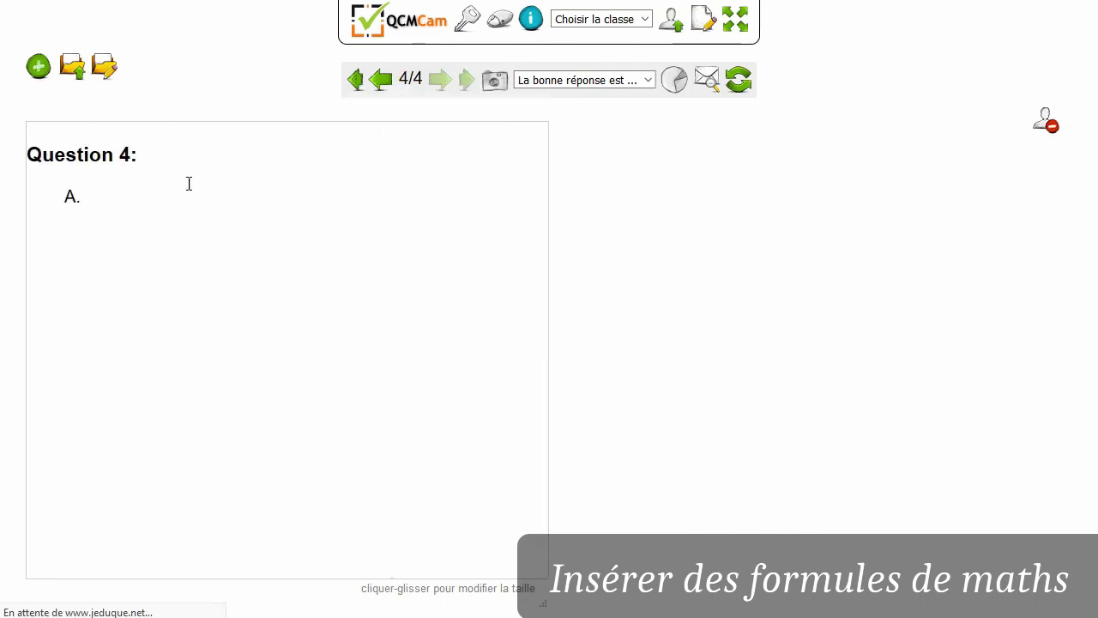
triple_click(149, 152)
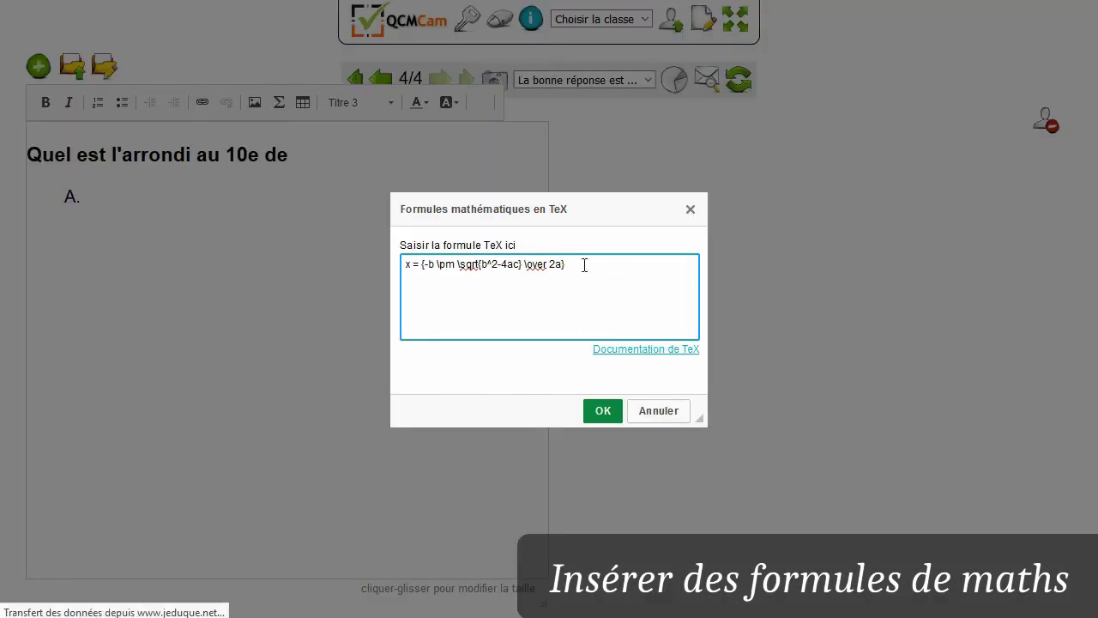
left_click_drag(584, 265, 329, 269)
key("BackSpace")
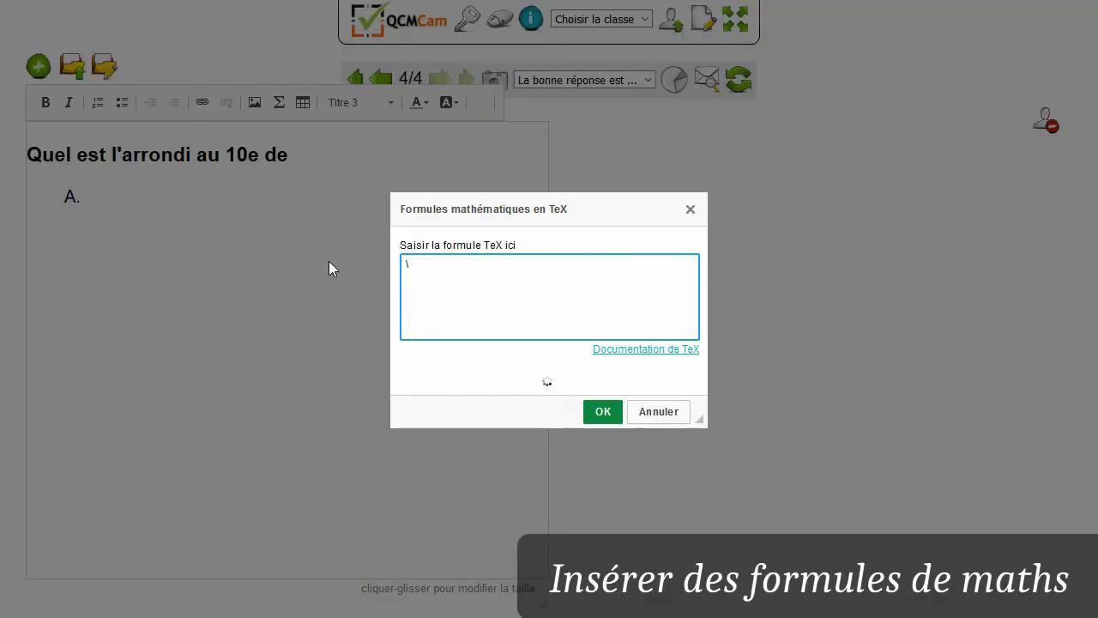
Step: Enter the square root of 13 as the heading's formula, bracing both digits as \sqrt{13}
type("\\sqrt")
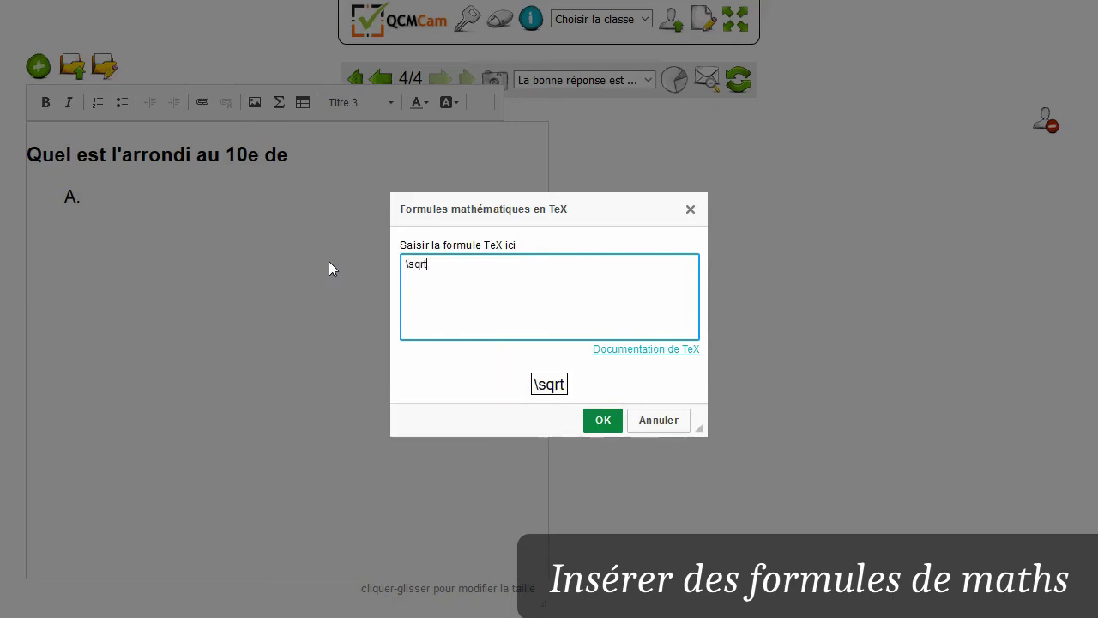
type("13")
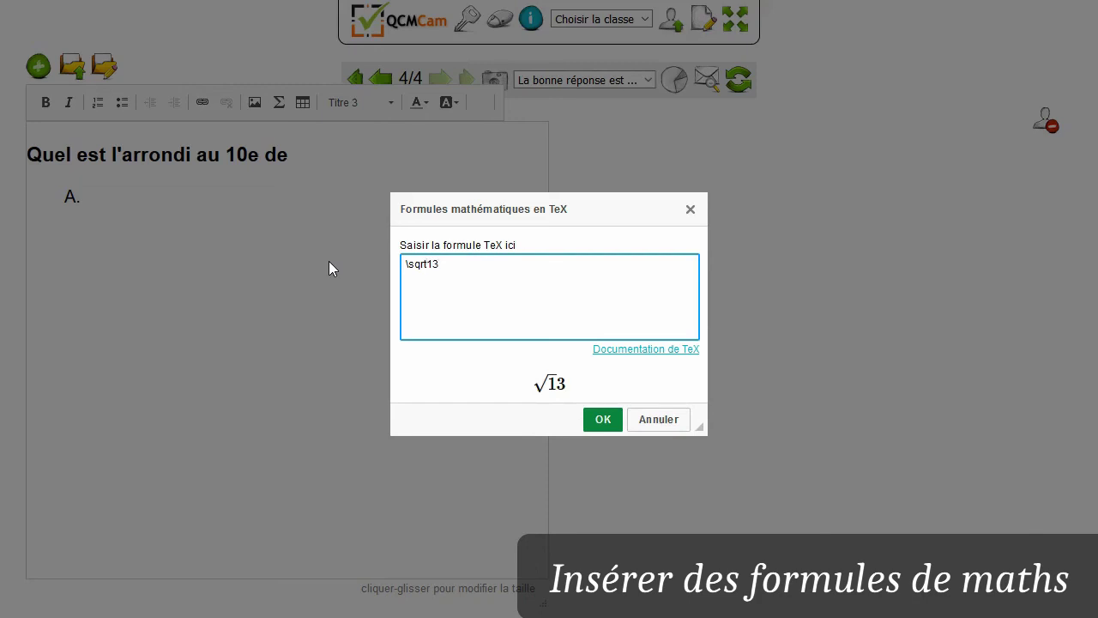
key("BackSpace")
key("BackSpace")
type("{13")
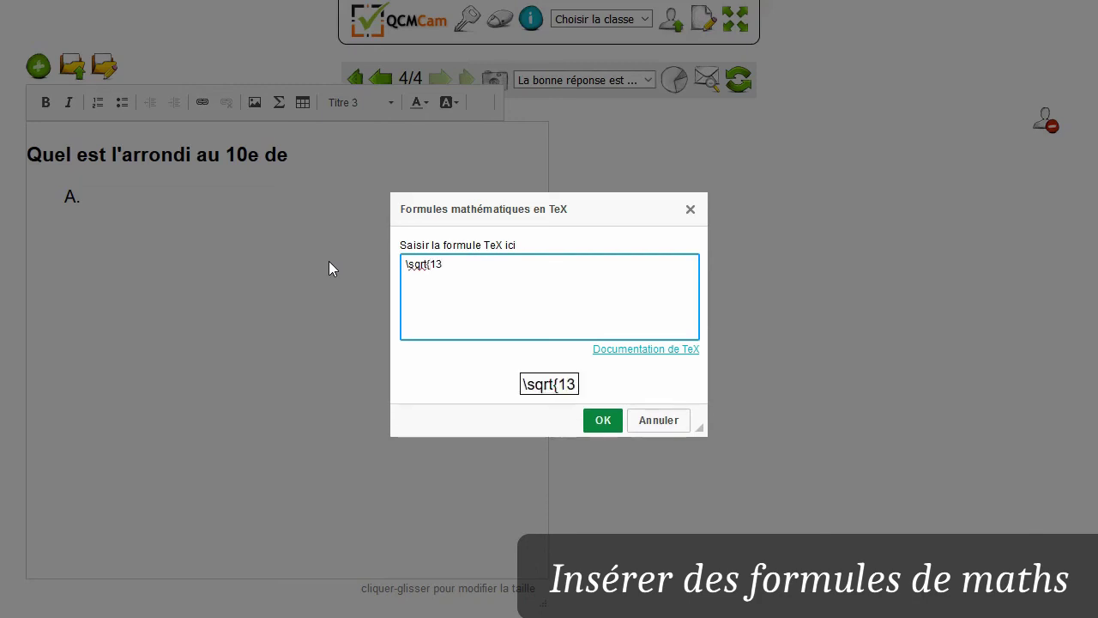
type("}")
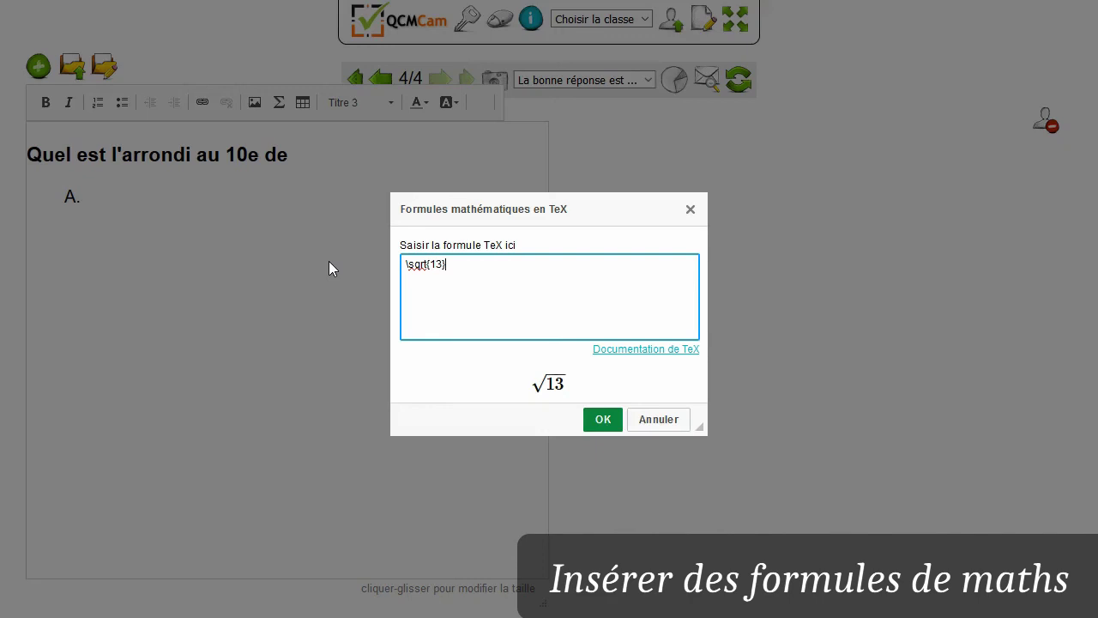
Step: Remove the braces around 13 in the square root formula and restore it as \sqrt{13}
key("BackSpace")
key("Left")
key("Left")
key("BackSpace")
type("{13")
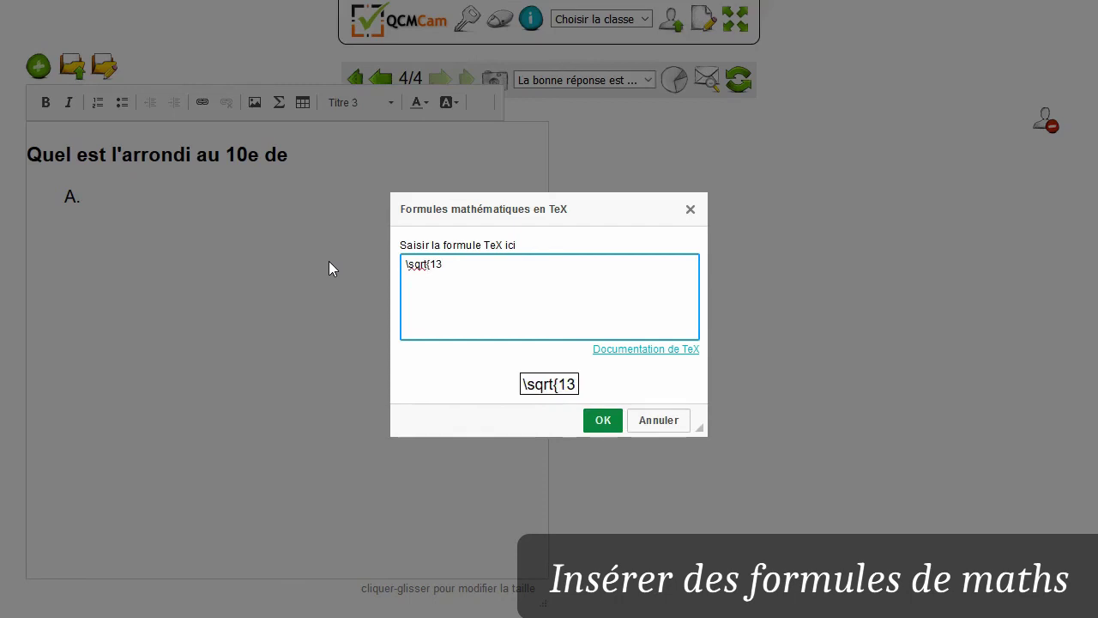
type("}")
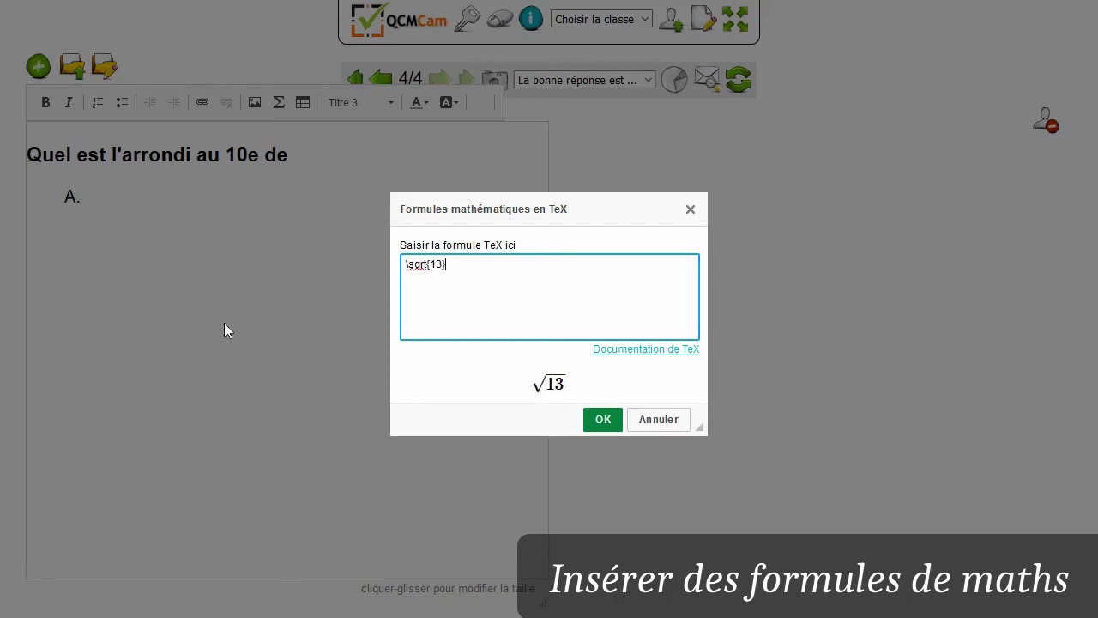
Step: Try the fraction \dfrac25 in place of 13 under the square root and put 13 back
left_click_drag(444, 266, 424, 269)
type("\\dfra")
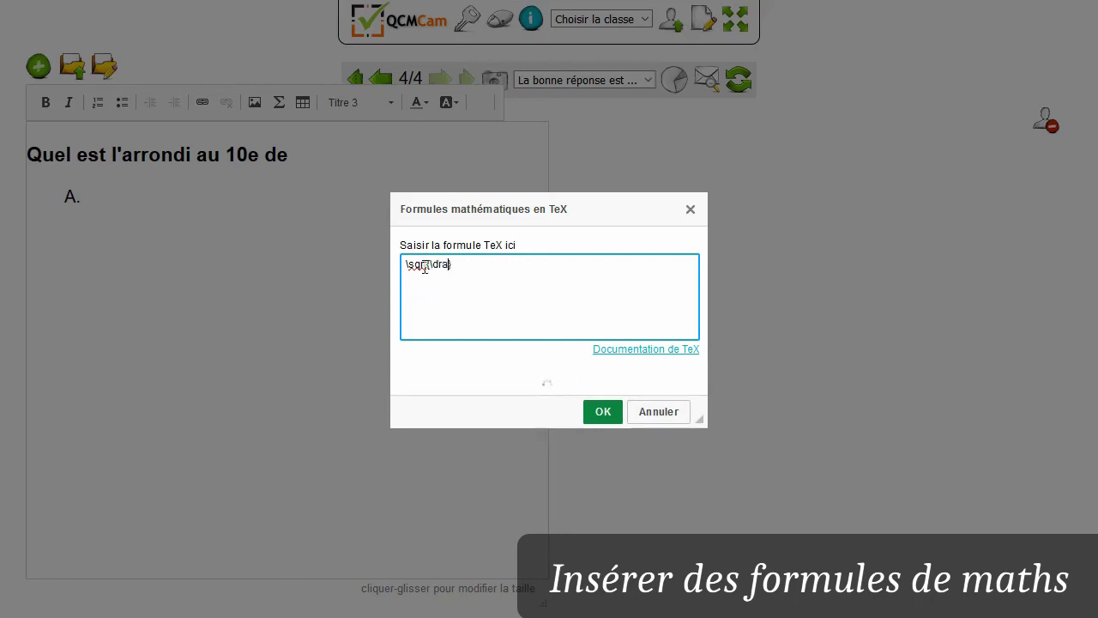
type("c25")
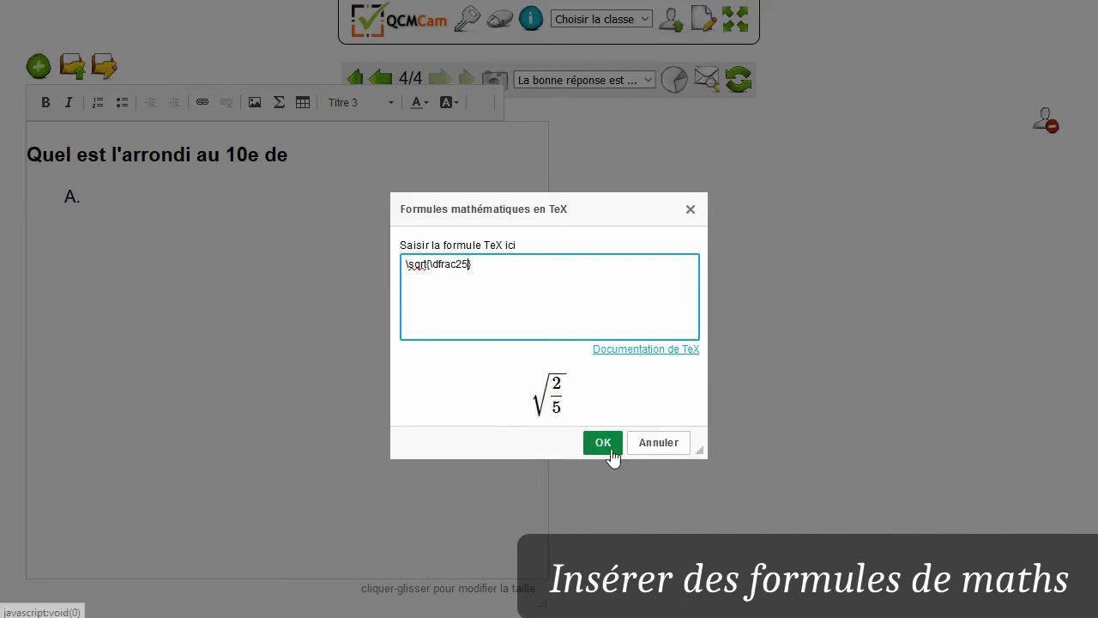
key("BackSpace")
key("BackSpace")
key("BackSpace")
key("BackSpace")
key("BackSpace")
key("BackSpace")
key("BackSpace")
key("BackSpace")
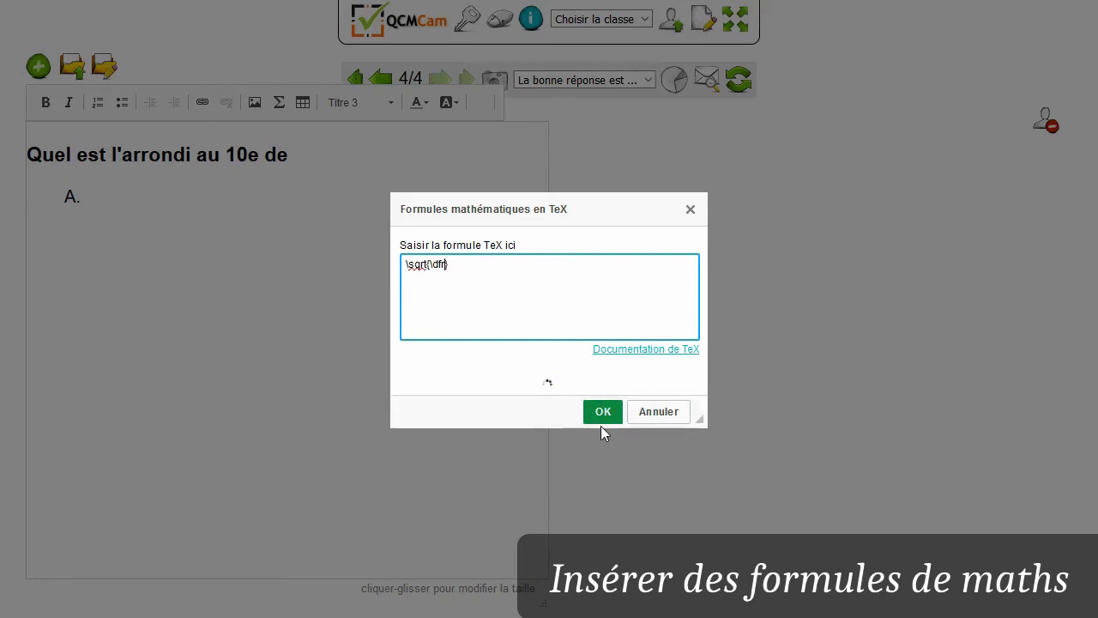
type("13")
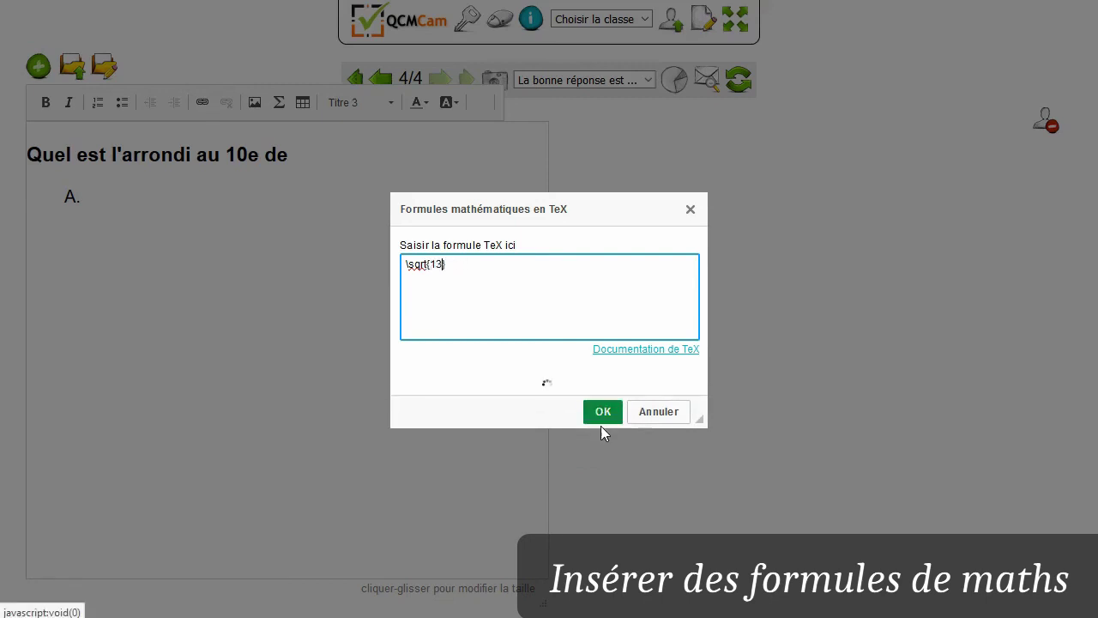
Step: Insert the square root formula in the fourth question's heading and list 3, 3,6, 3,61 and 3,606 as its answers
left_click(603, 426)
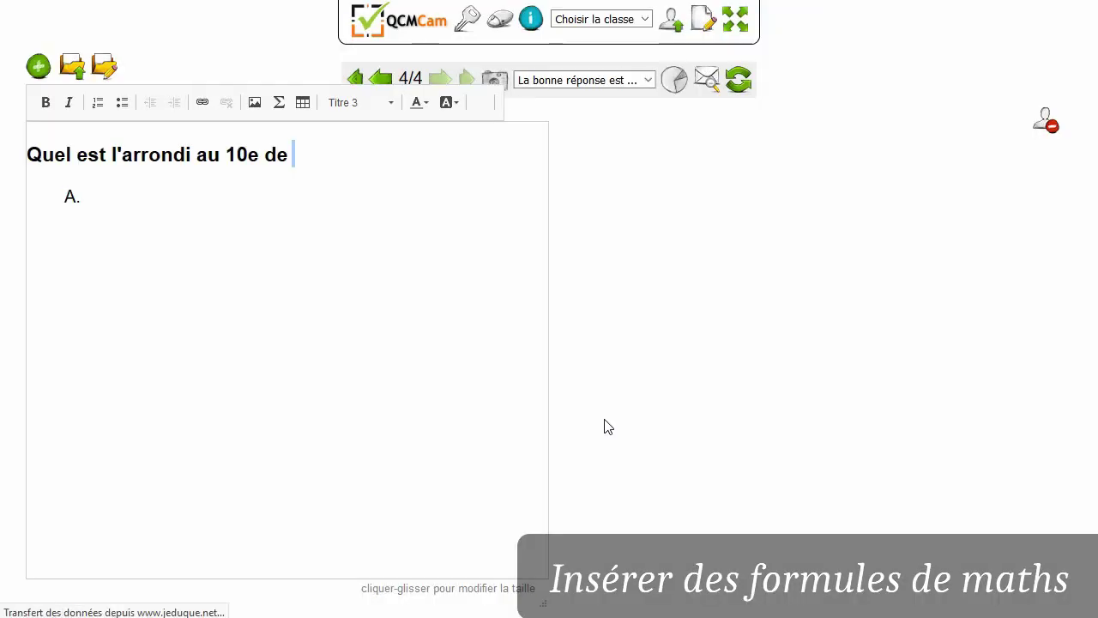
left_click(225, 203)
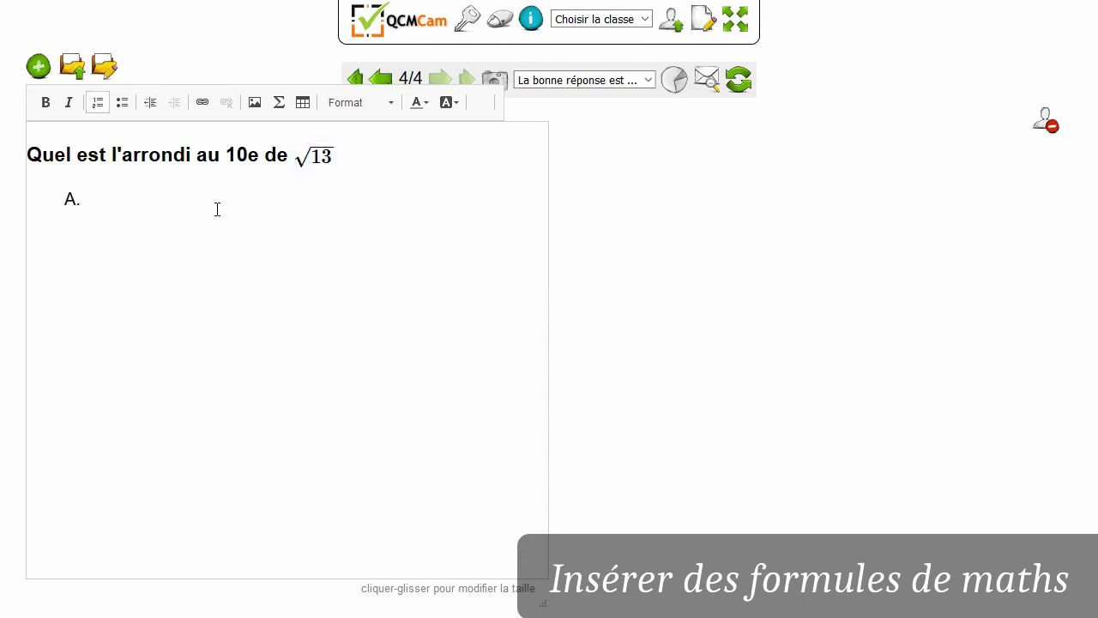
type("3")
key("Return")
type("3,6")
key("Return")
type("3,61")
key("Return")
type("3,606")
left_click(232, 219)
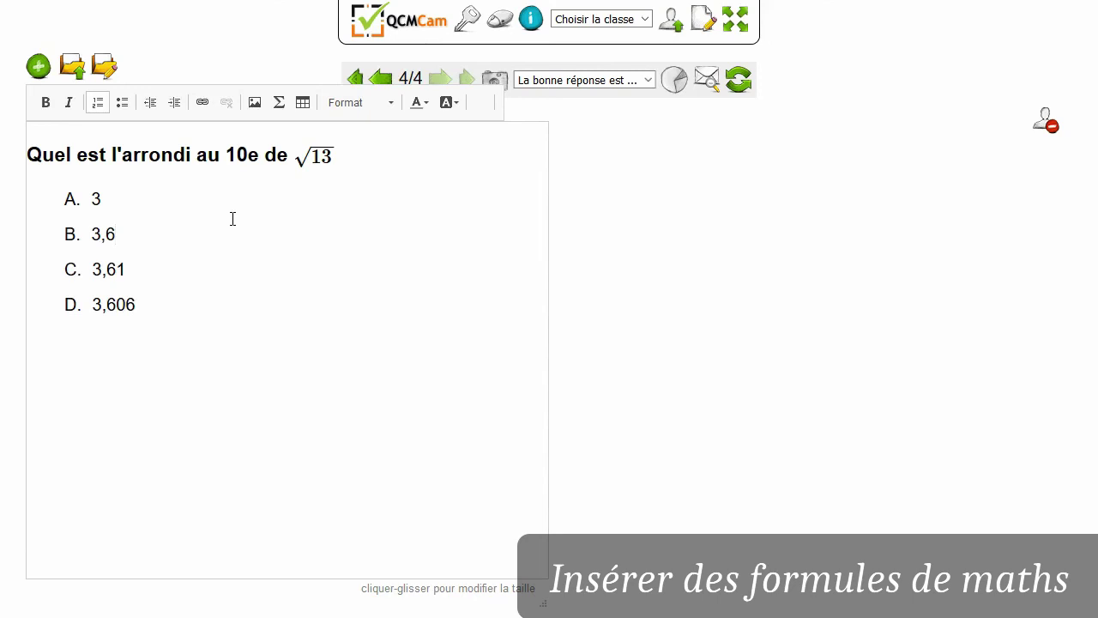